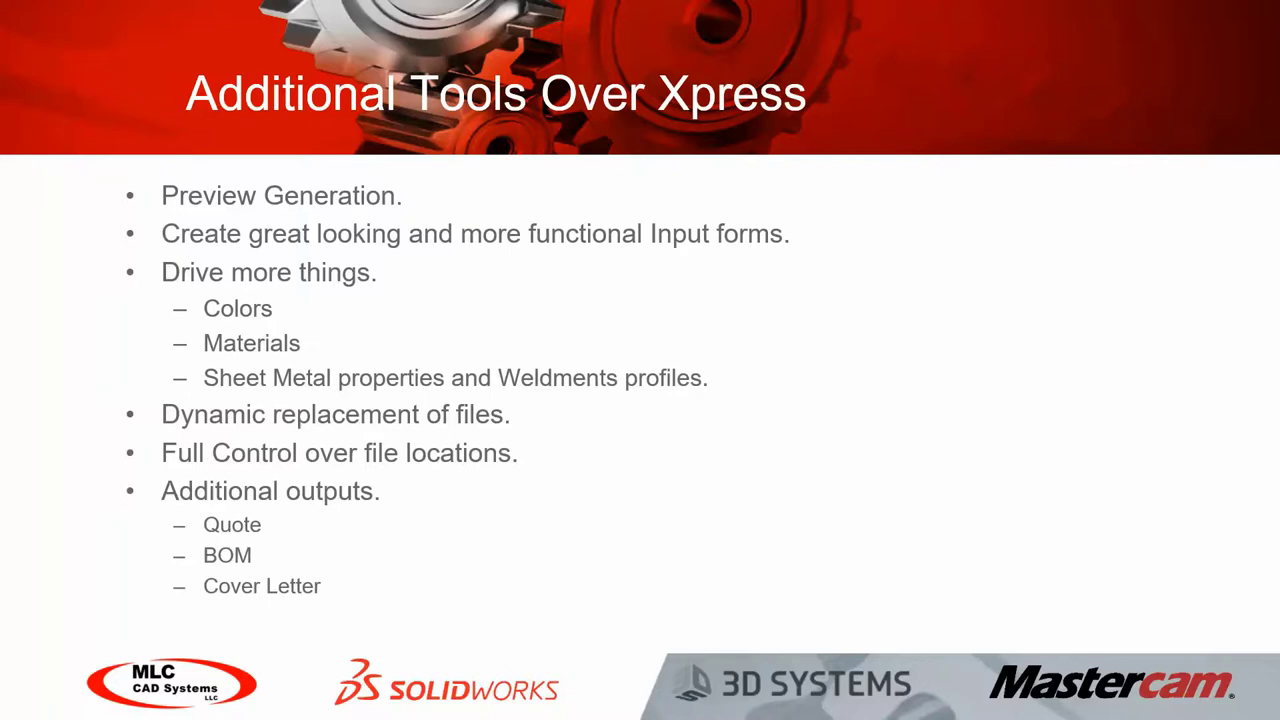
Step: Leave the slideshow for SOLIDWORKS, rotate the Mausoleum assembly and widen the model area
key(alt+Tab)
mouse_move(557, 194)
middle_down()
mouse_move(531, 206)
mouse_move(541, 200)
middle_up()
drag(276, 380, 160, 383)
Step: Verify DriveWorks Solo is enabled under Add-Ins, then close the Mausoleum assembly
click(580, 10)
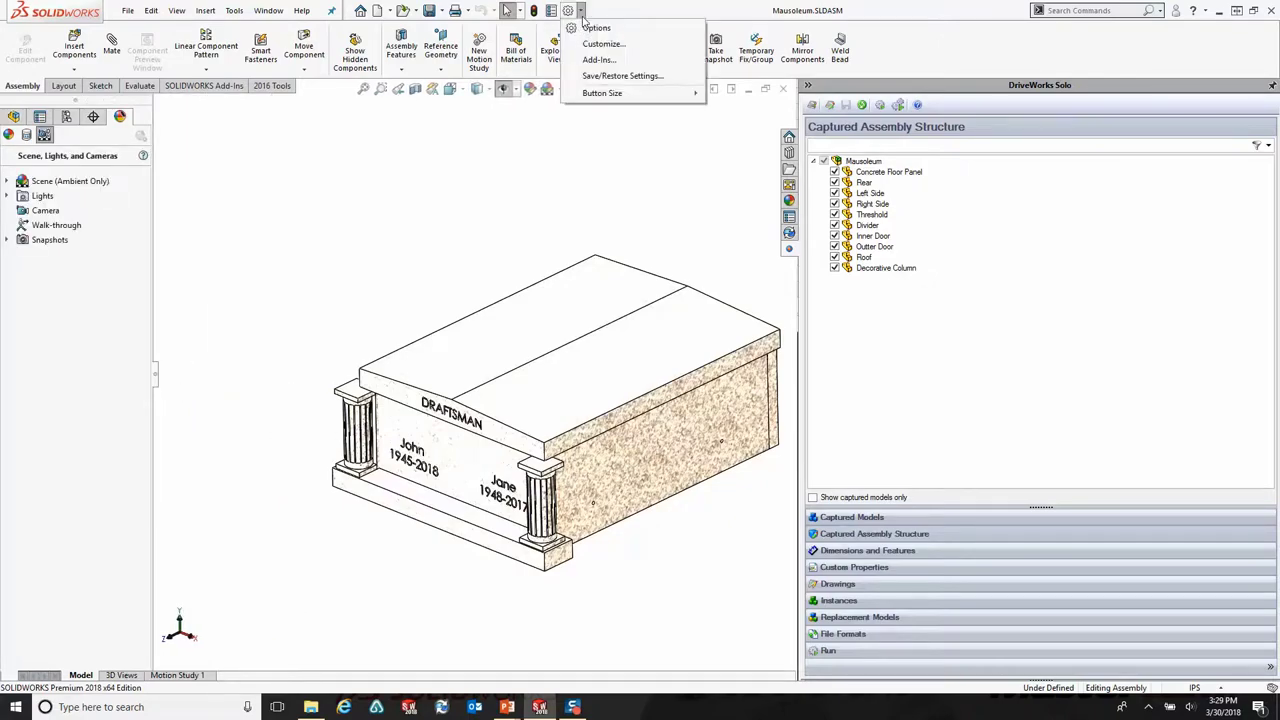
click(599, 59)
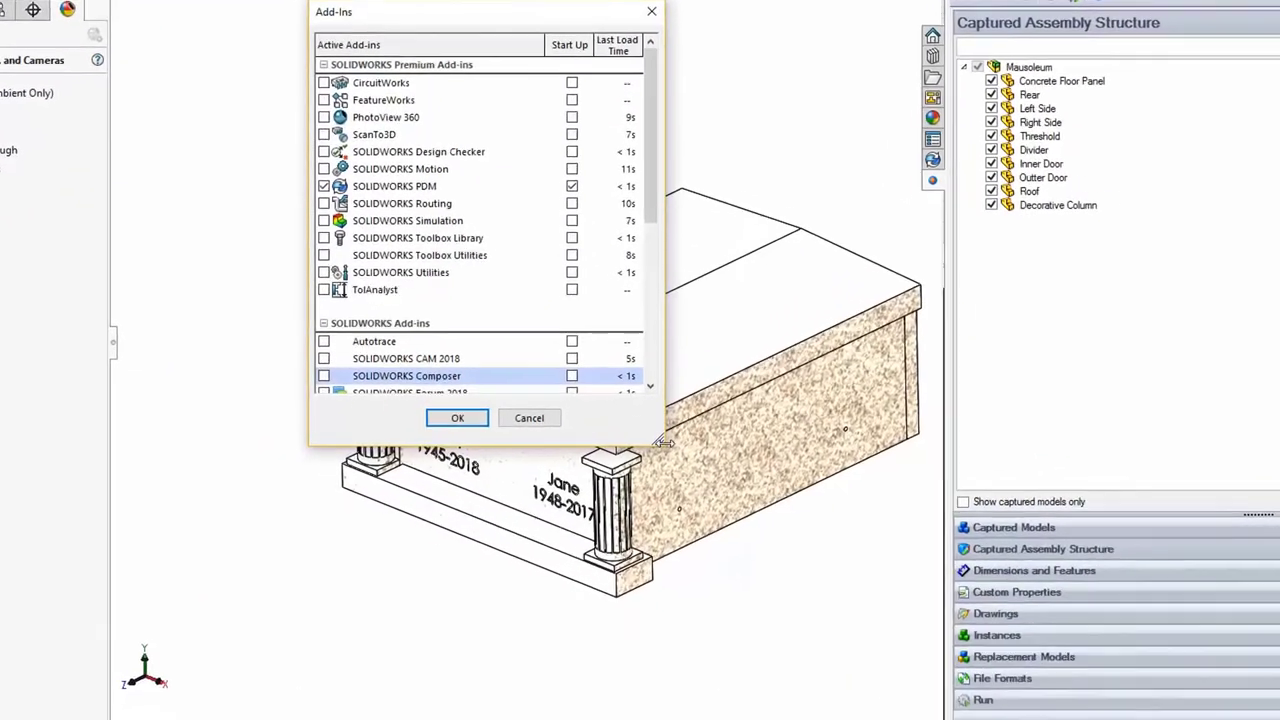
drag(664, 441, 727, 675)
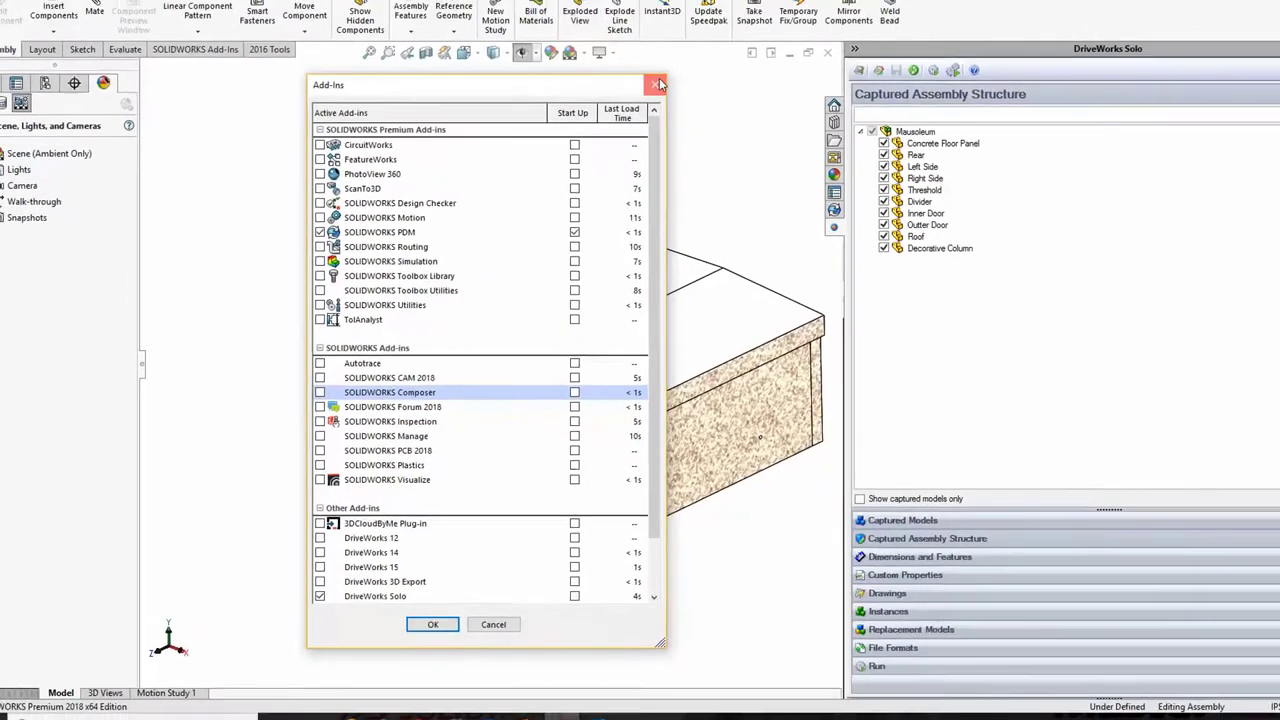
key(Return)
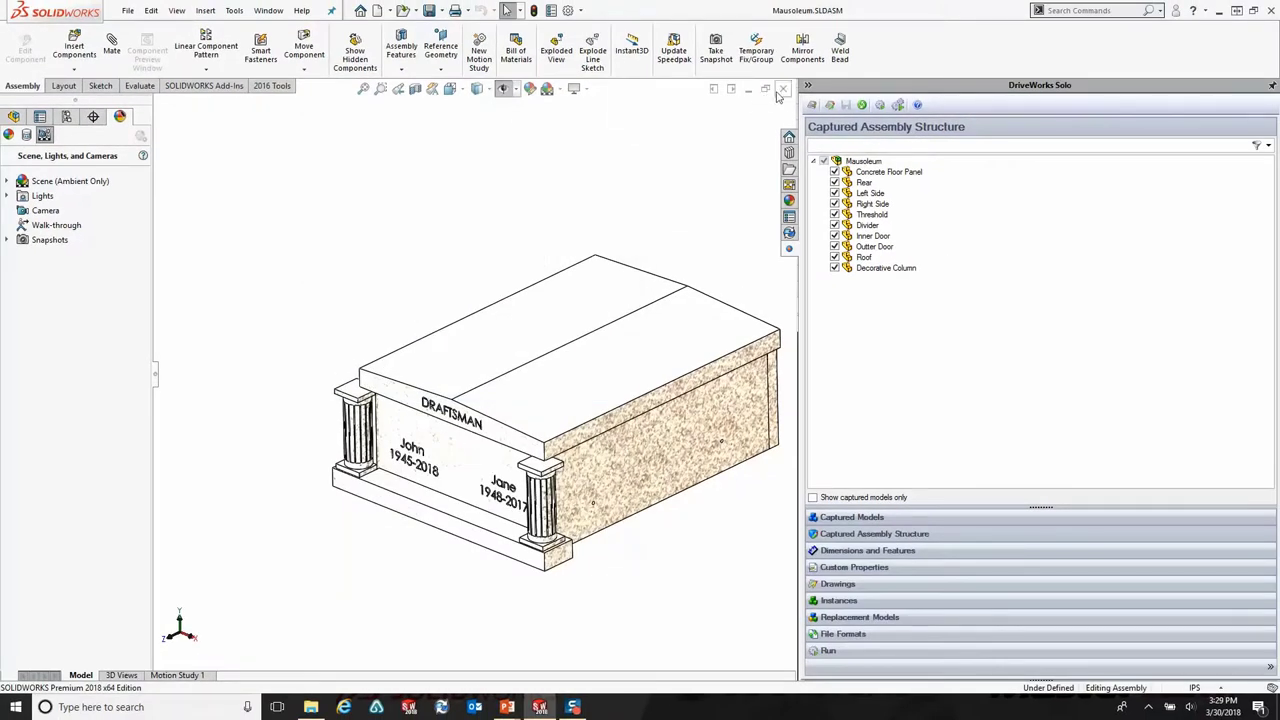
click(783, 91)
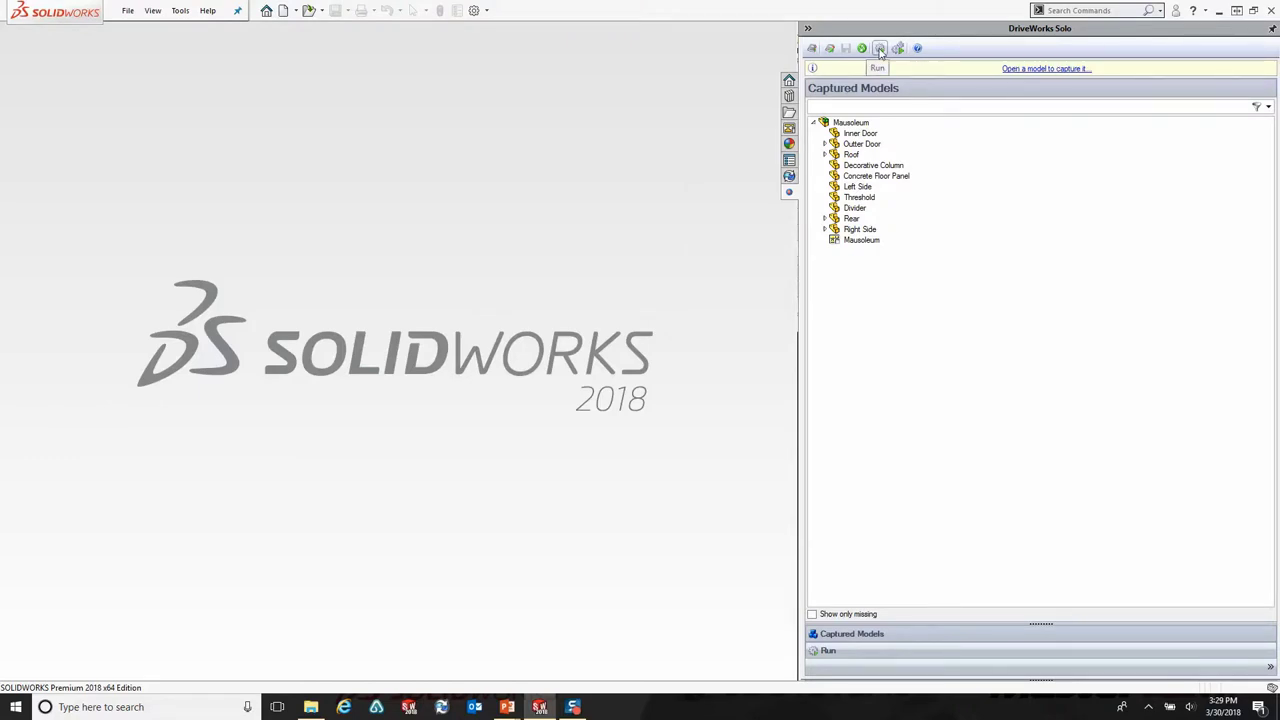
Step: Run the DriveWorks Solo project to bring up the customer details form
click(880, 50)
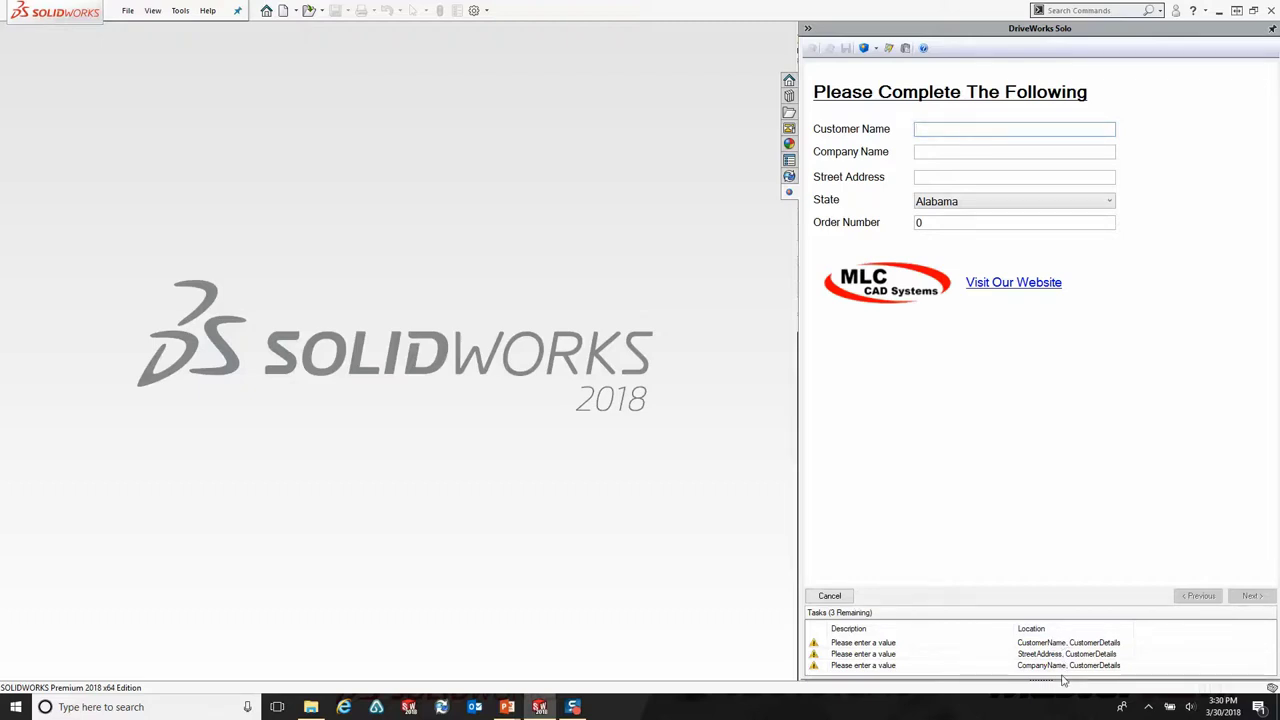
Step: Enter the customer's name and the company name MLC CAD Systems
click(1248, 598)
text(Chris)
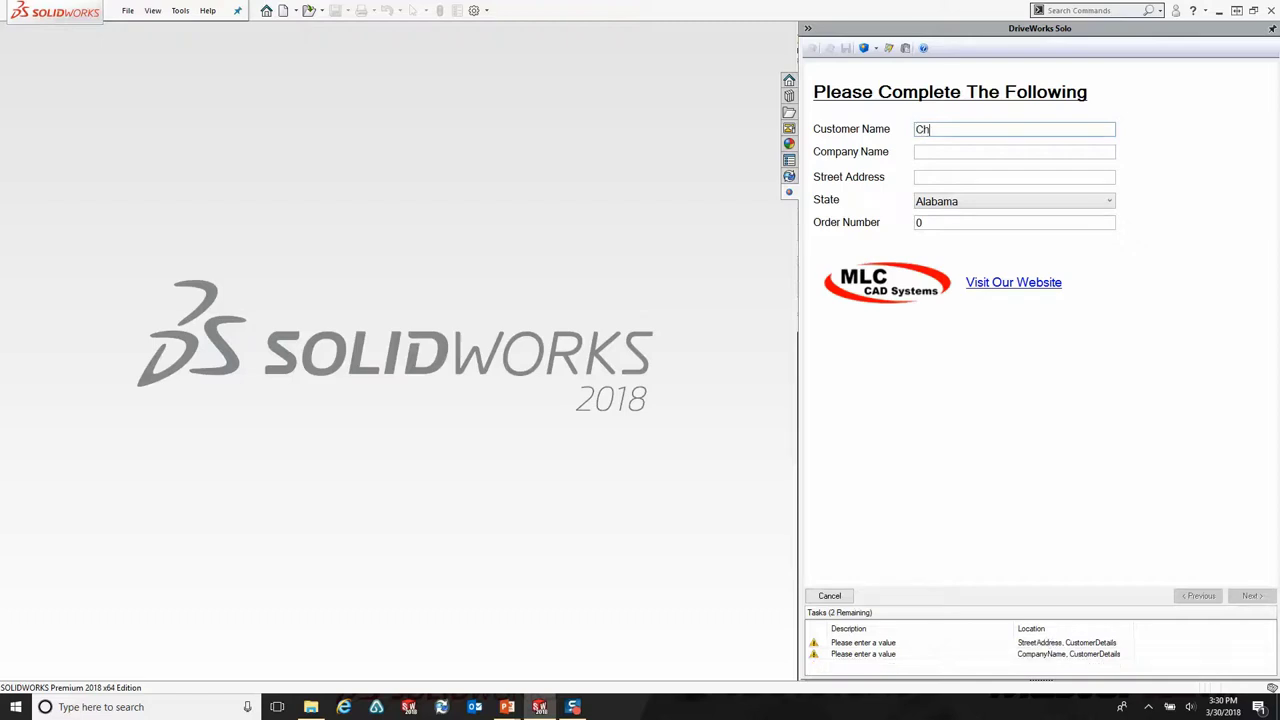
click(936, 152)
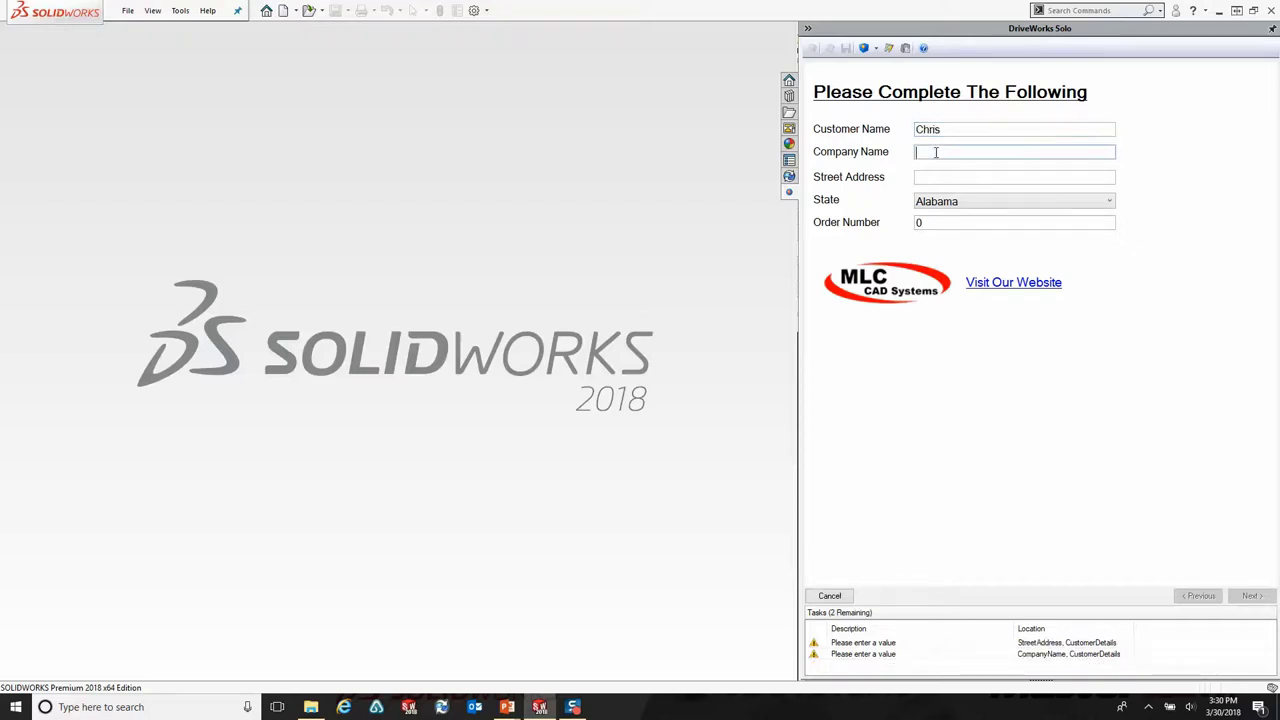
text(MLC CAd Systems)
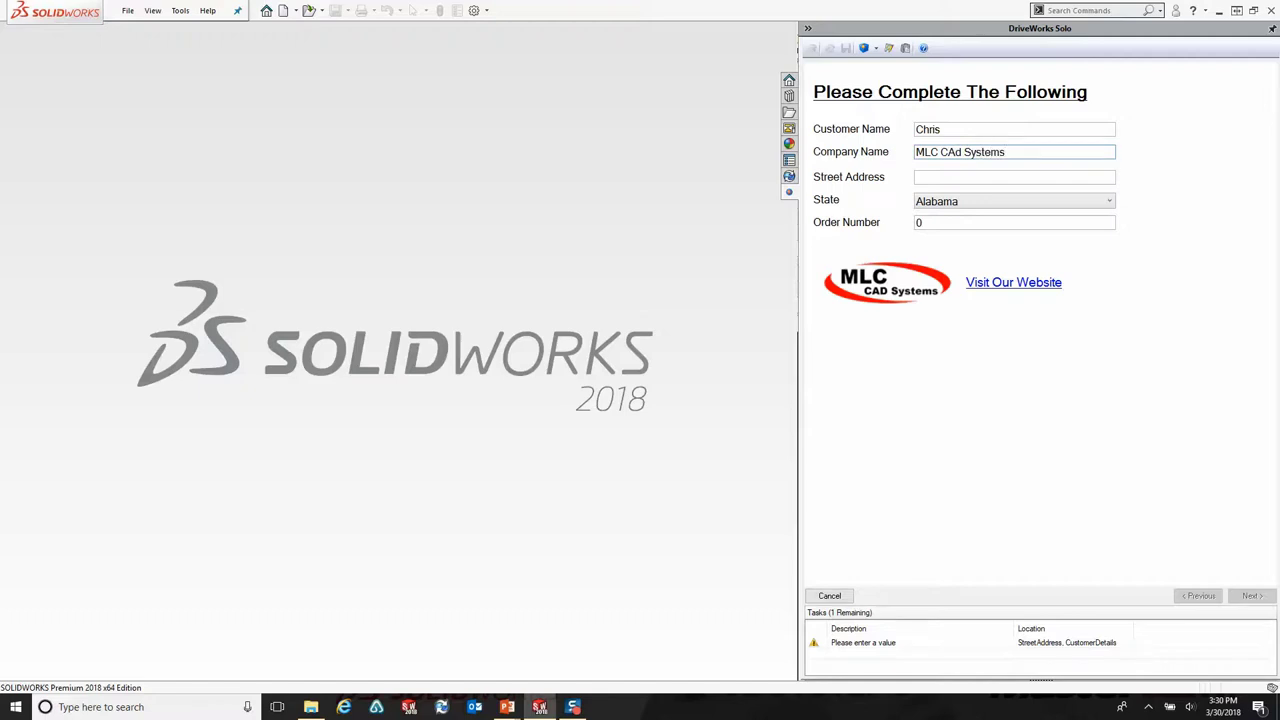
key(BackSpace)
text(D)
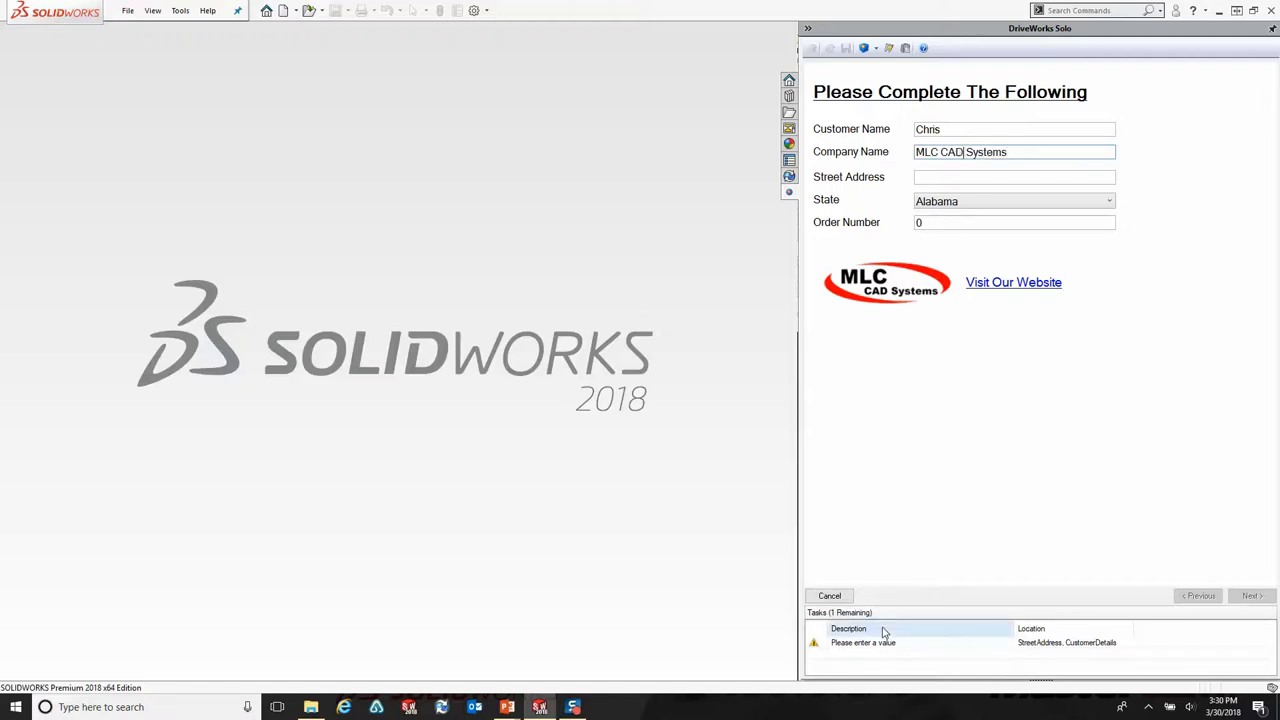
Step: Fill in the street address, choose Georgia as the state, and enter the order number
click(932, 176)
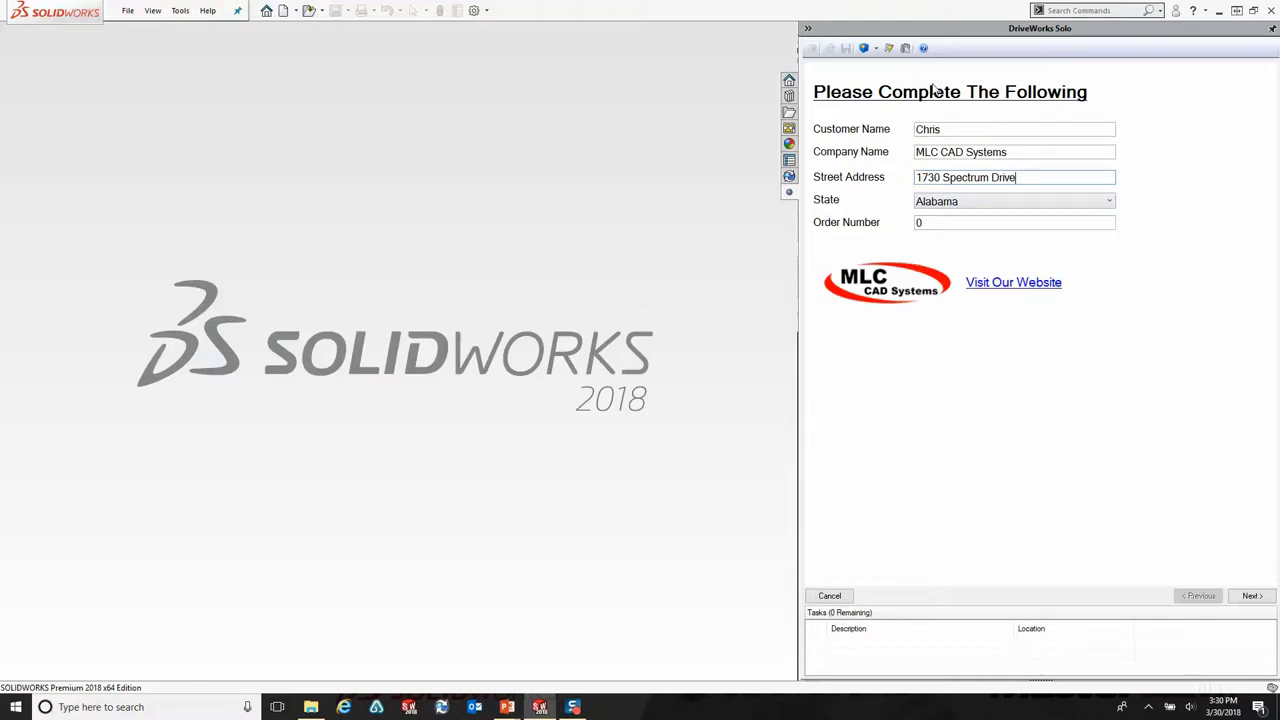
click(965, 201)
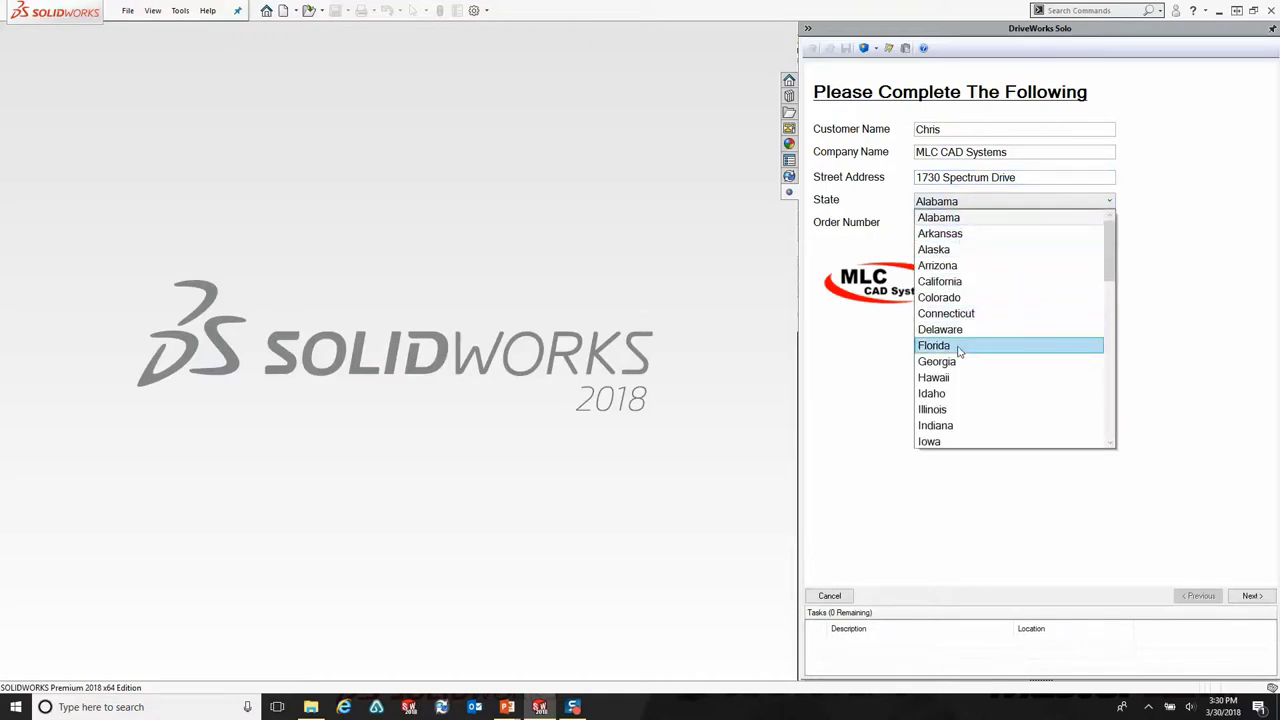
click(955, 361)
click(940, 222)
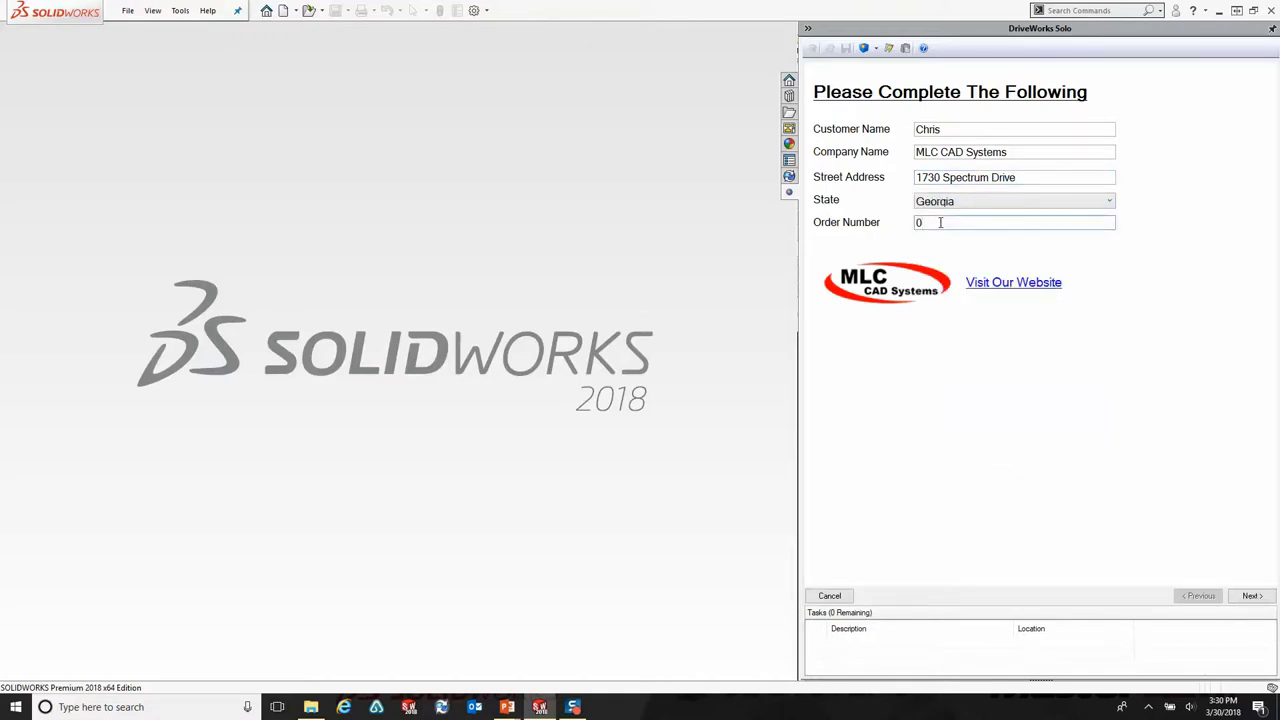
click(1247, 597)
click(899, 298)
click(1015, 283)
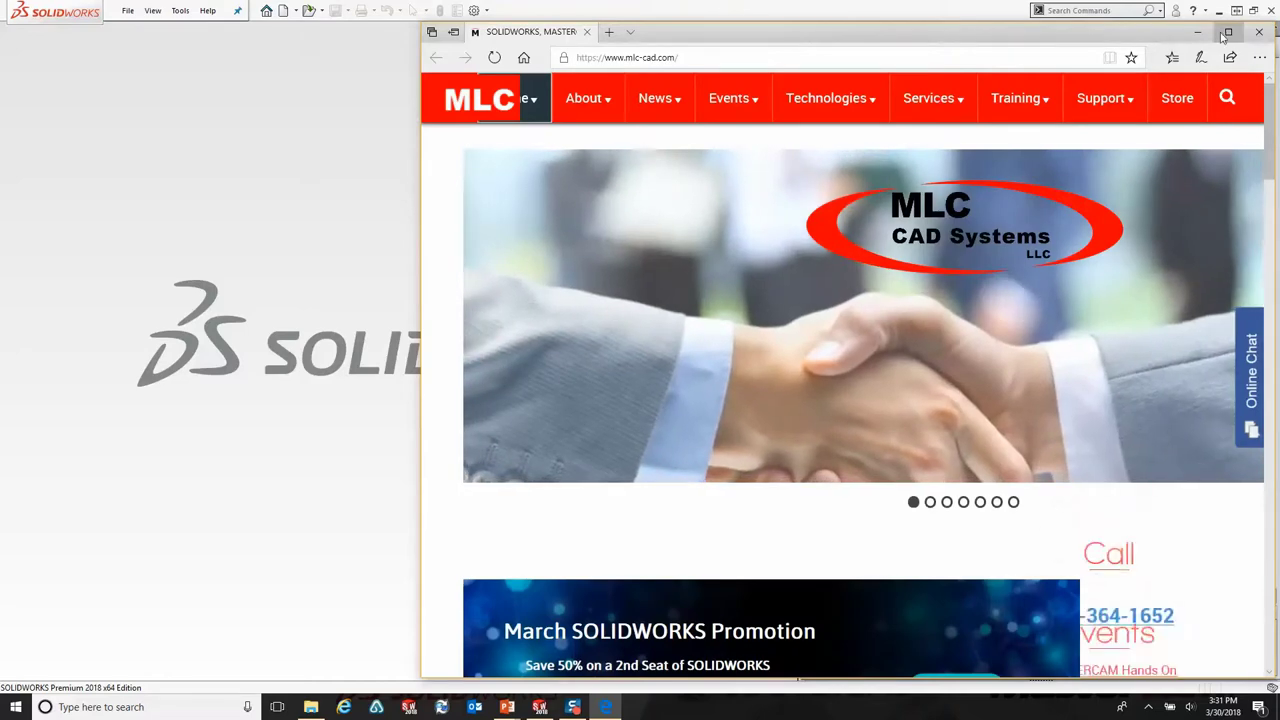
key(alt+F4)
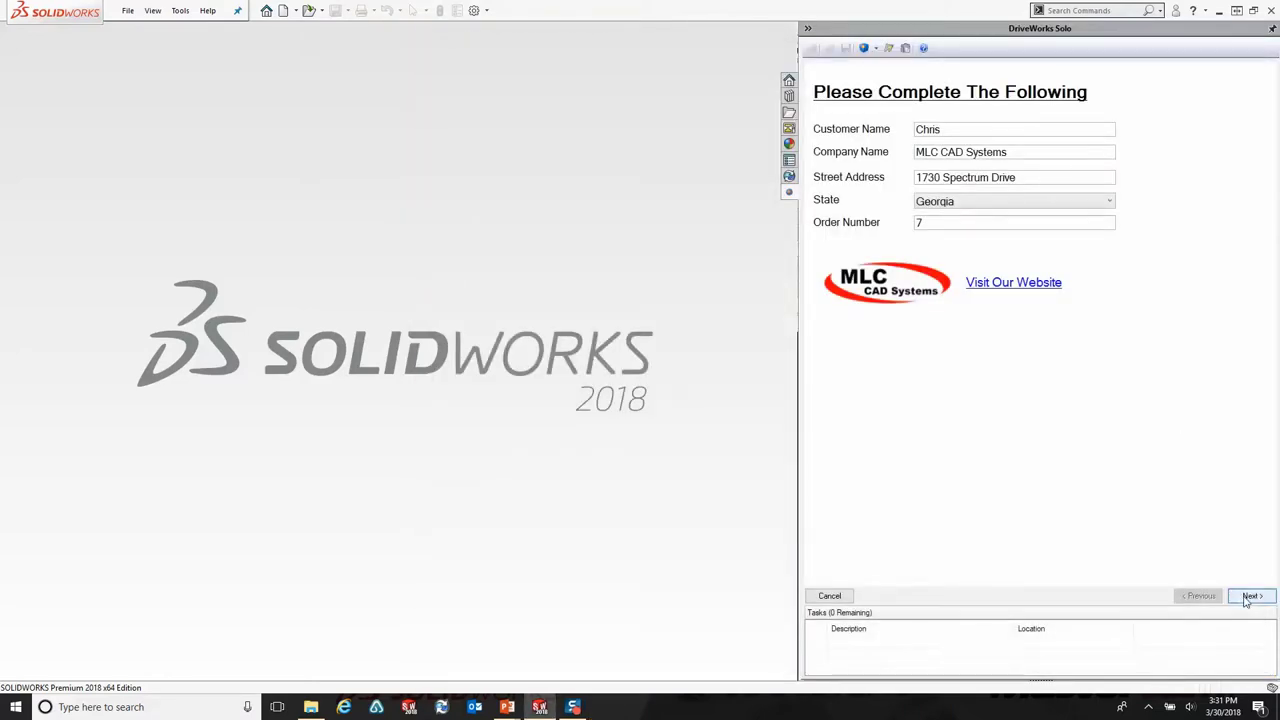
Step: Advance to the $5935 mausoleum options page and preview the model at width 50, length 70, height 30
click(1249, 597)
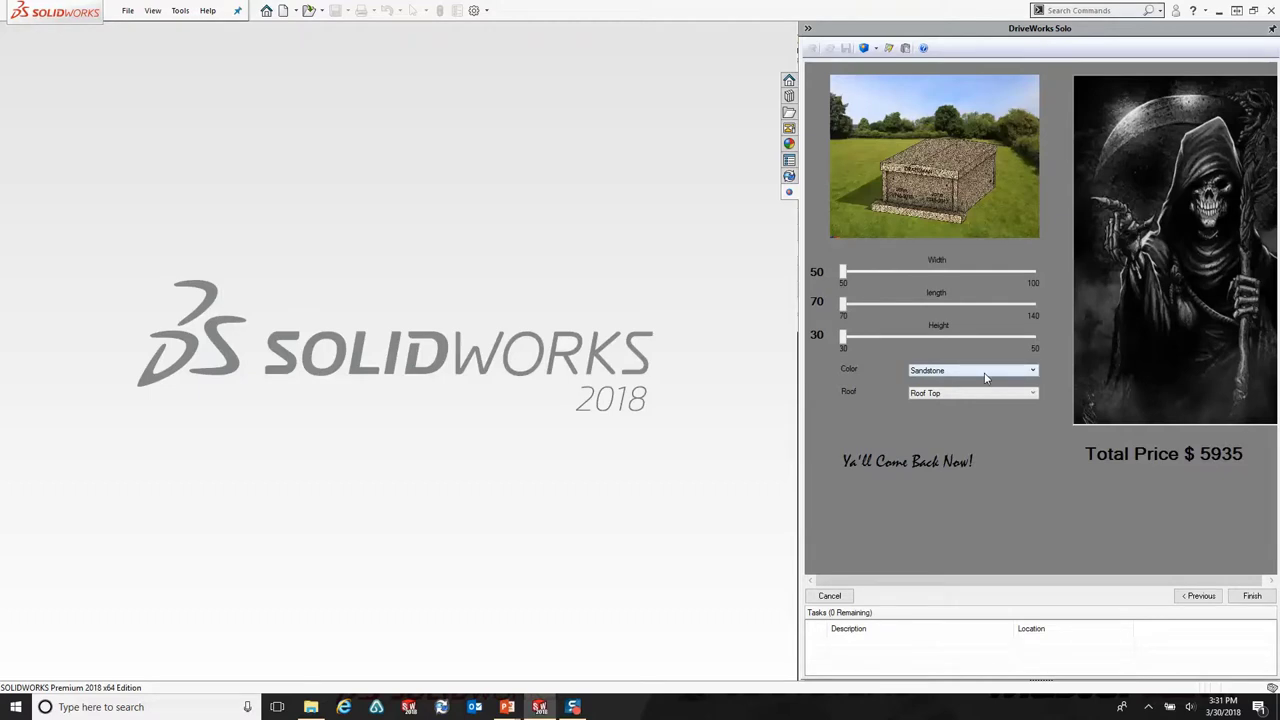
click(1212, 459)
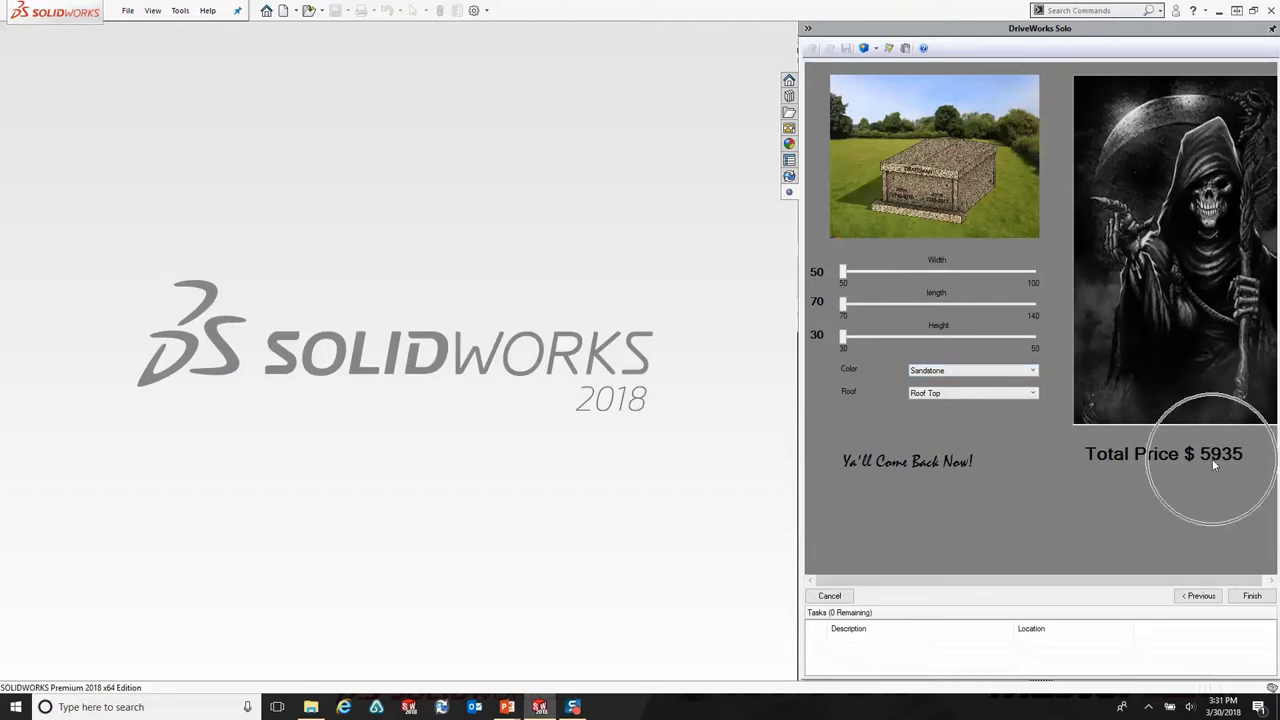
click(1212, 460)
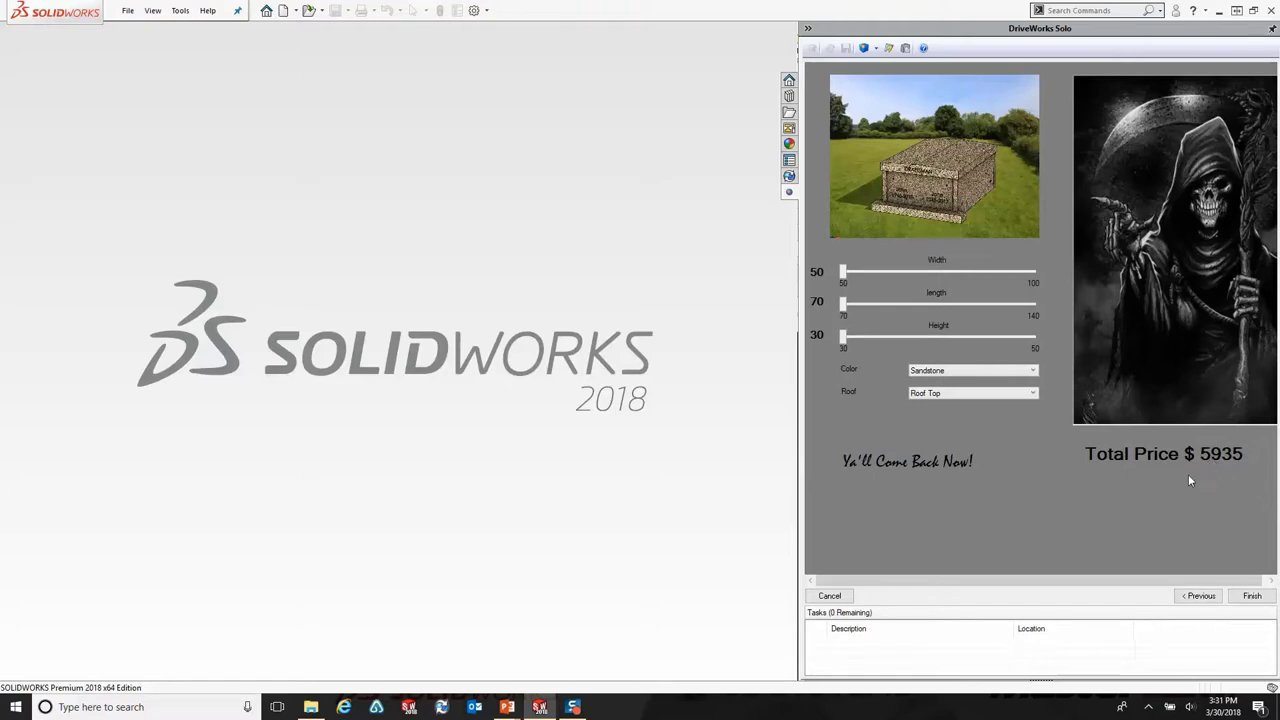
click(863, 47)
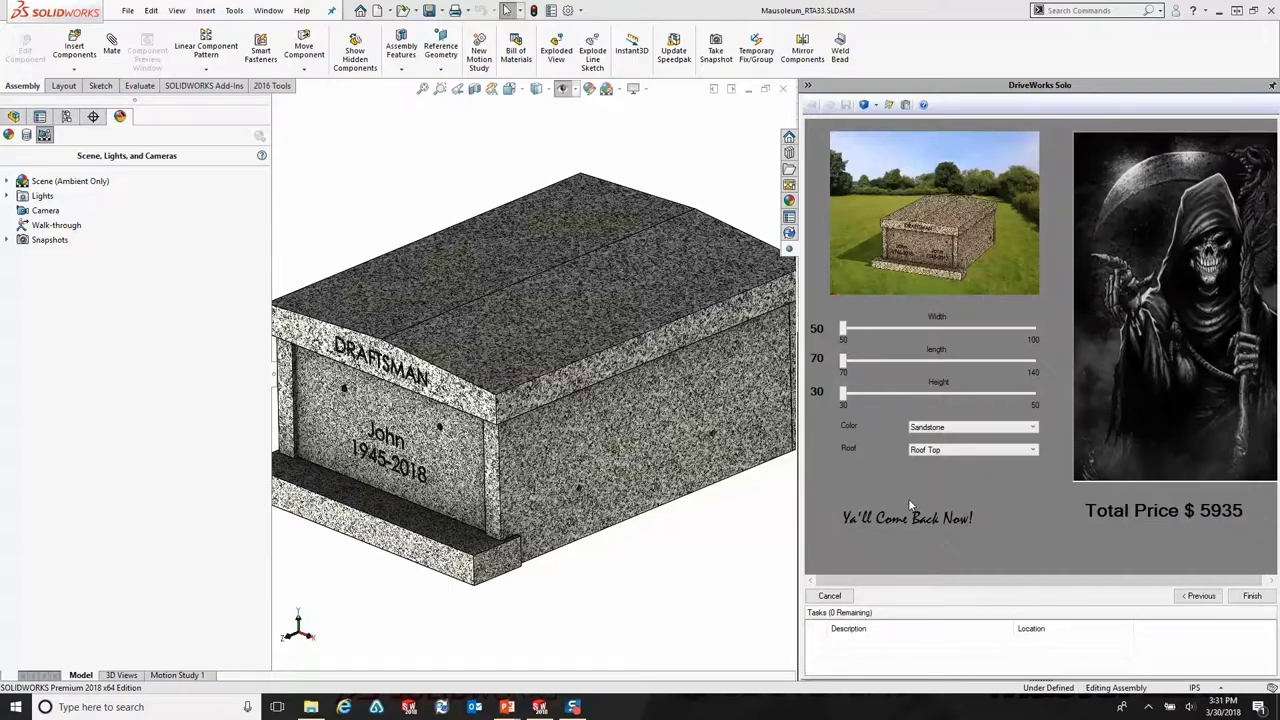
Step: Widen and recentre the model view, then adjust the mausoleum width, leaving columns at None
drag(270, 385, 158, 385)
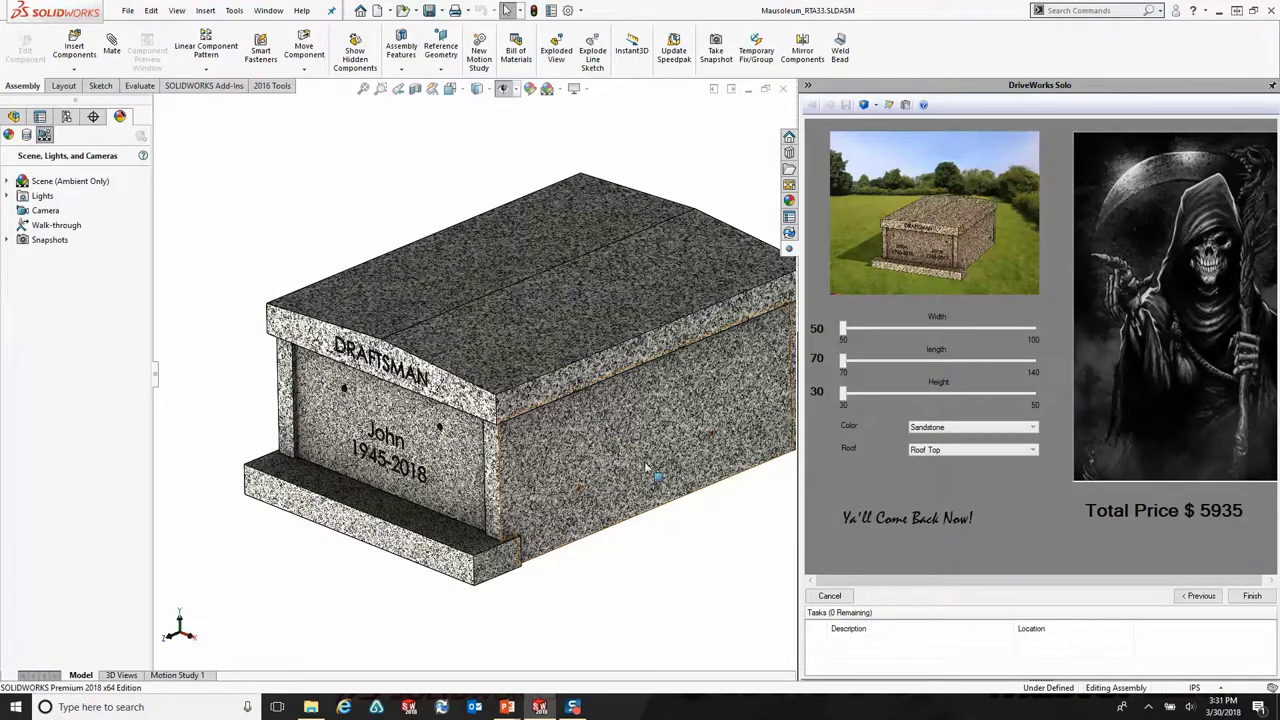
key(f)
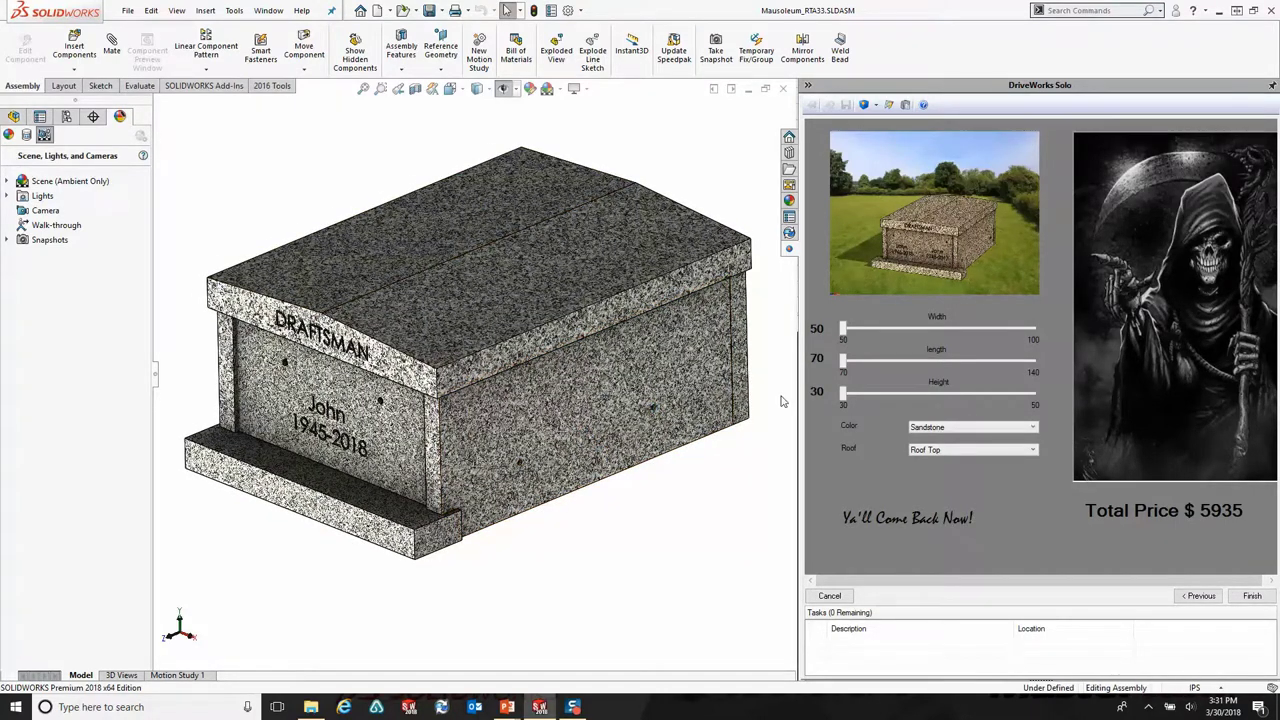
drag(843, 331, 902, 334)
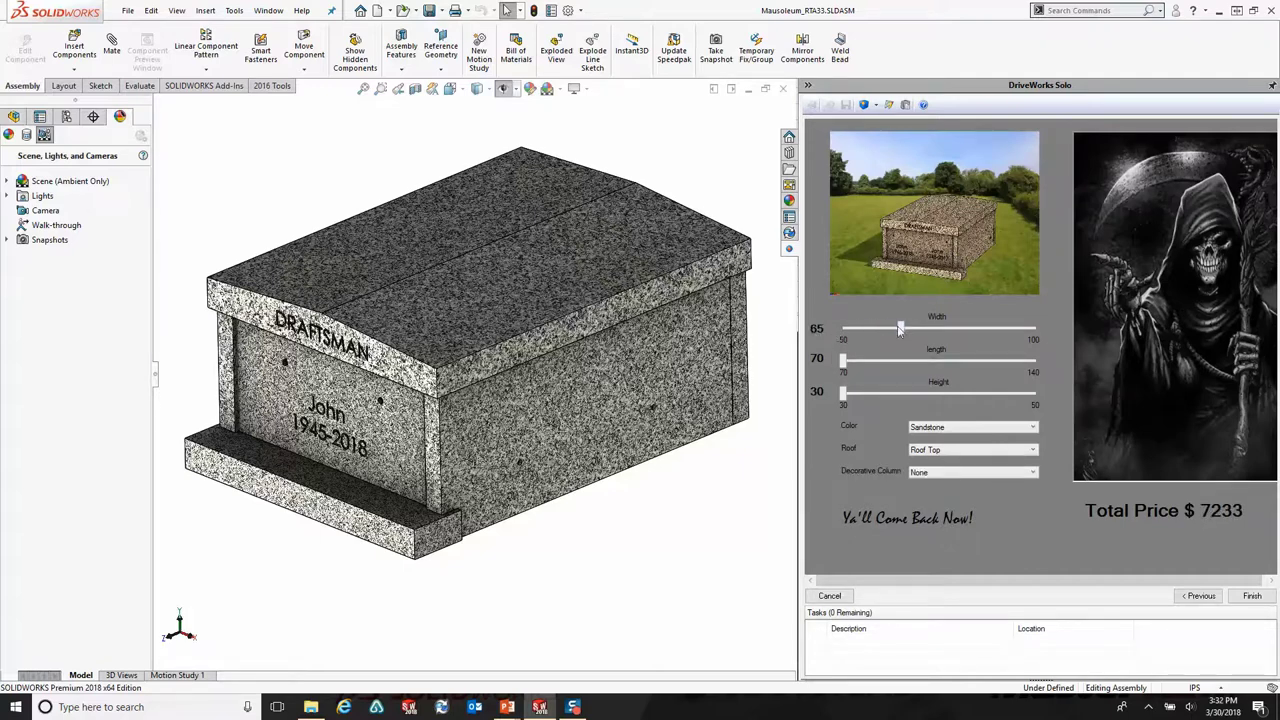
click(929, 475)
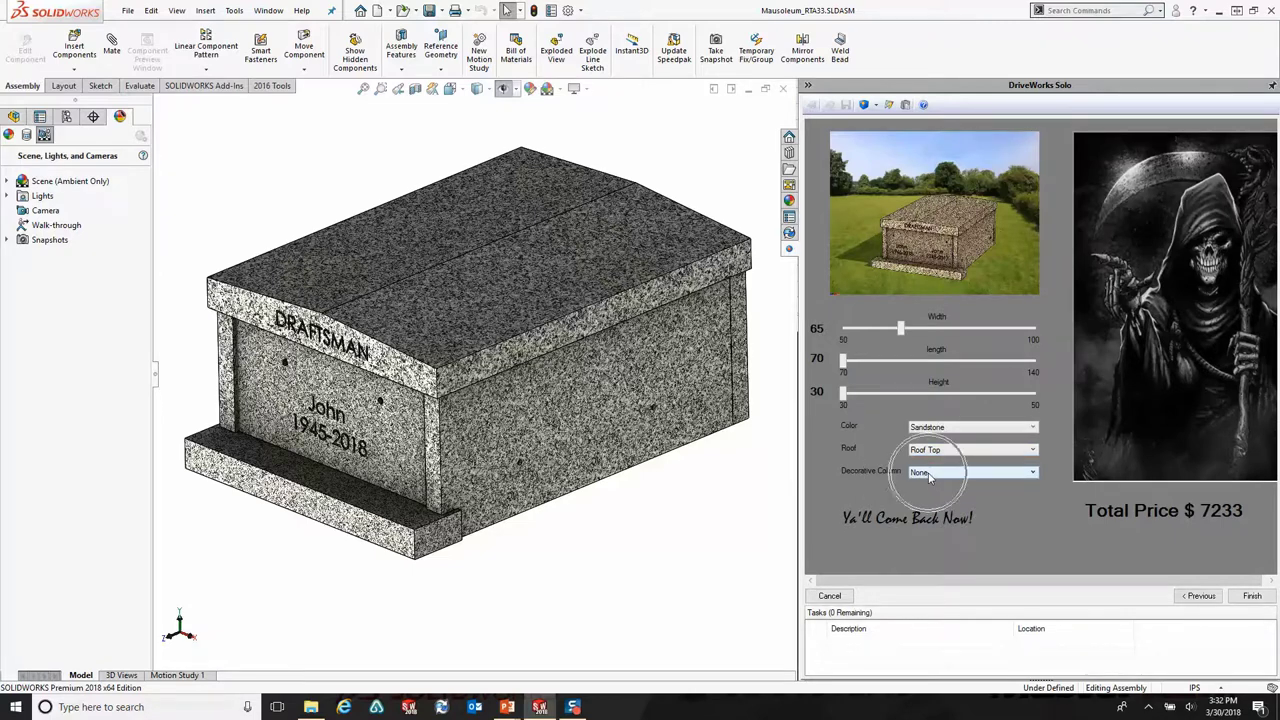
mouse_move(900, 330)
mouse_down()
mouse_move(886, 332)
mouse_move(898, 330)
mouse_up()
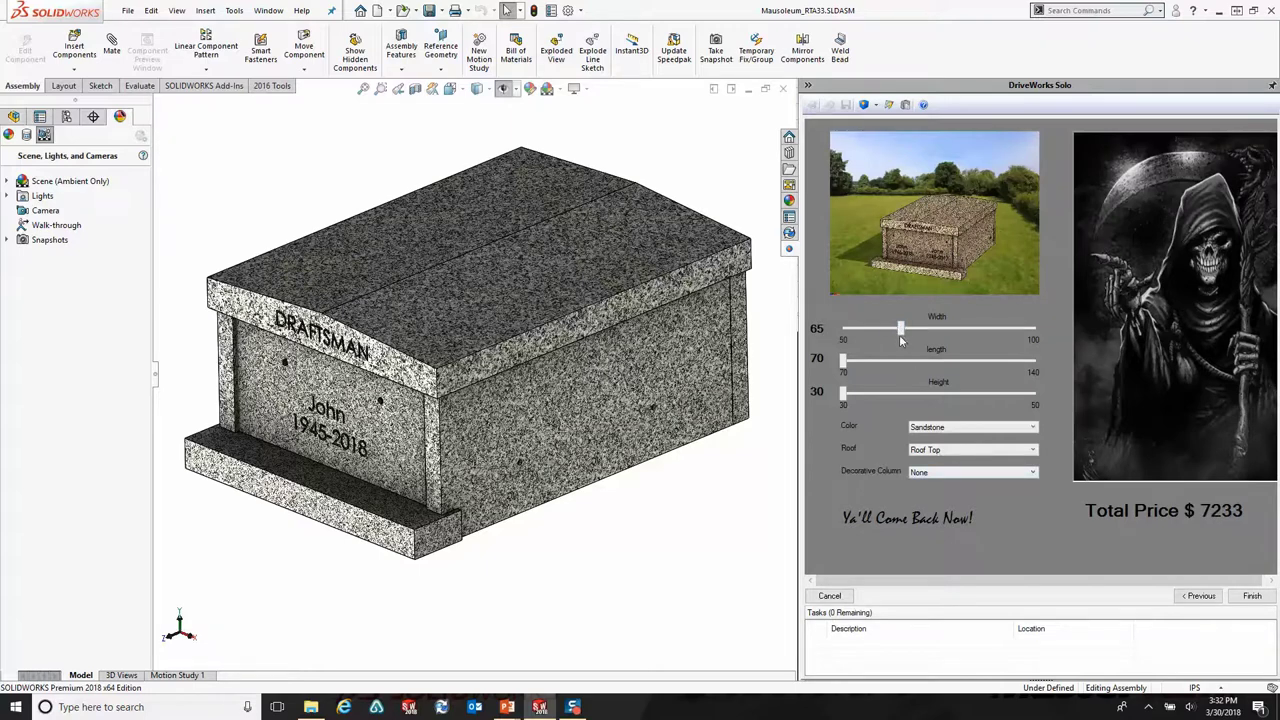
click(921, 478)
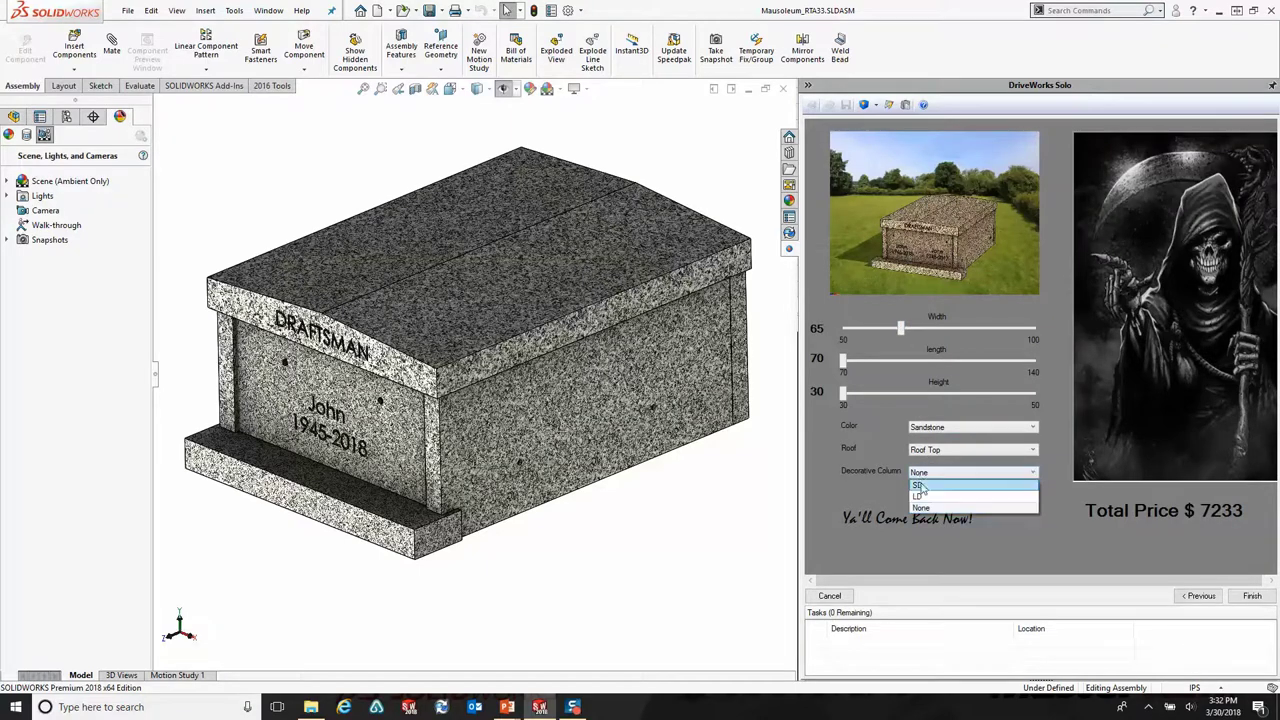
click(872, 487)
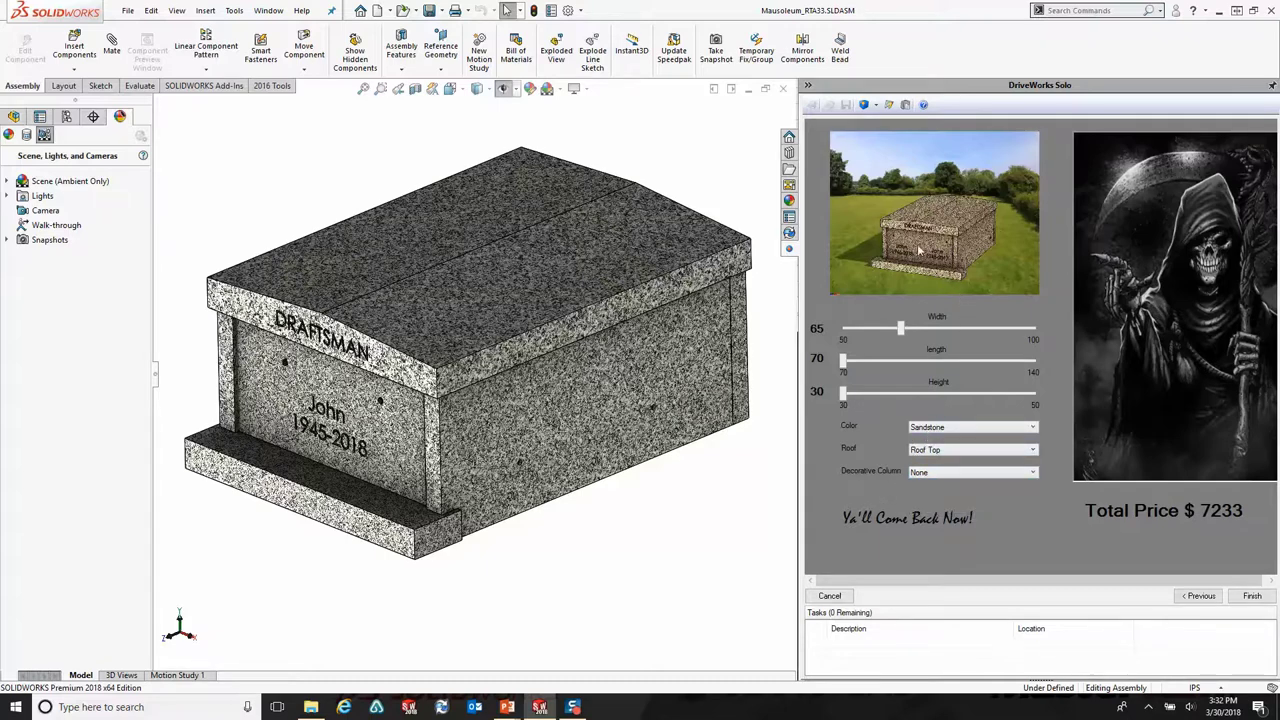
Step: Choose Red colour, Flat Top roof, LD columns and length 100, then regenerate the model
click(937, 429)
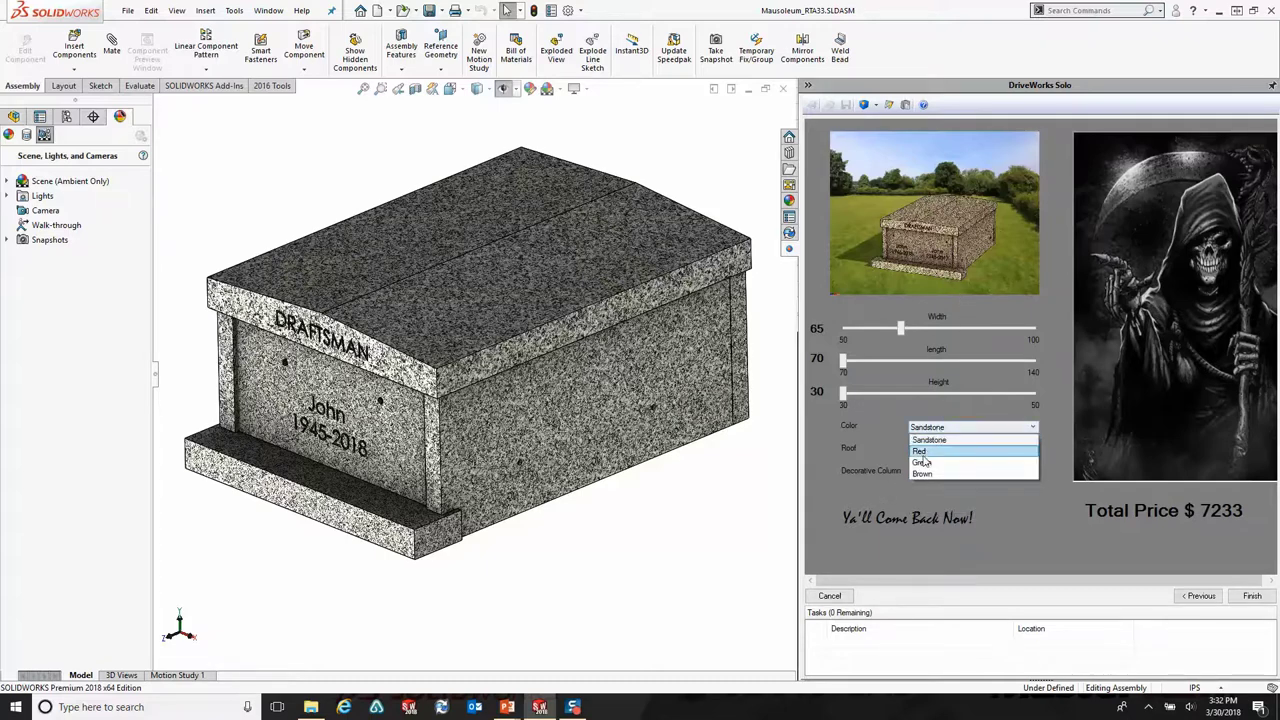
click(923, 453)
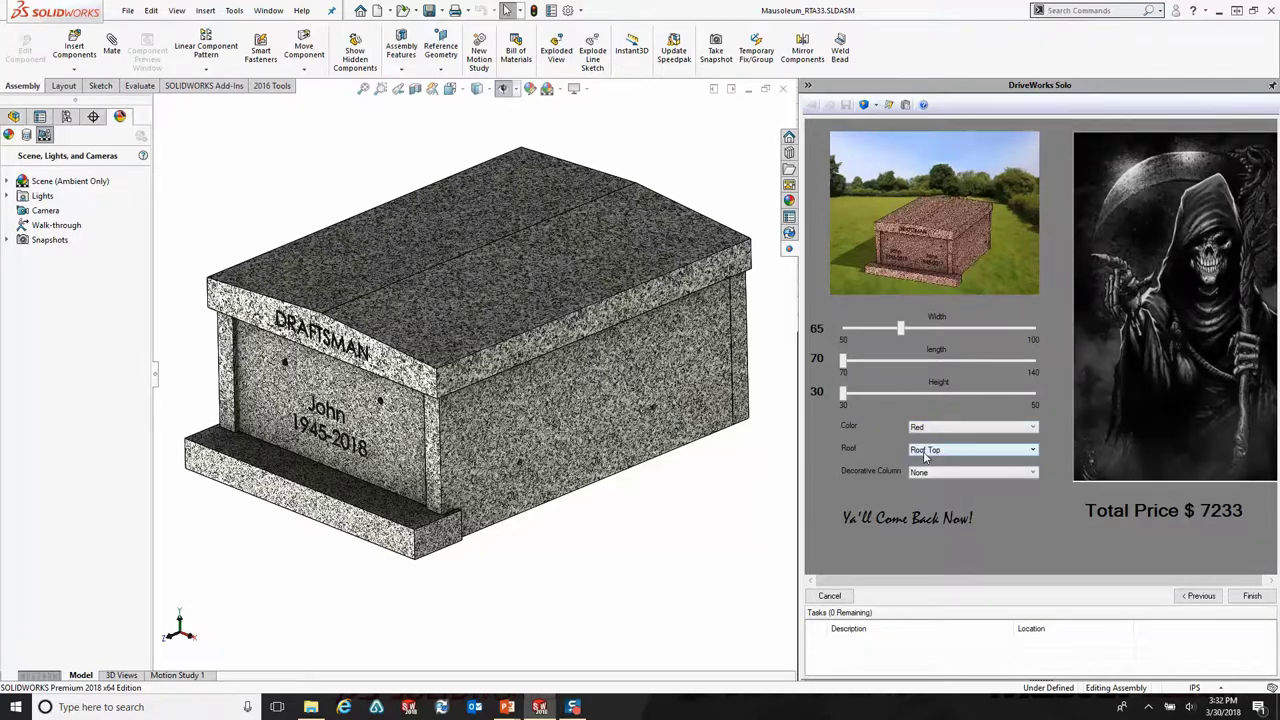
click(941, 432)
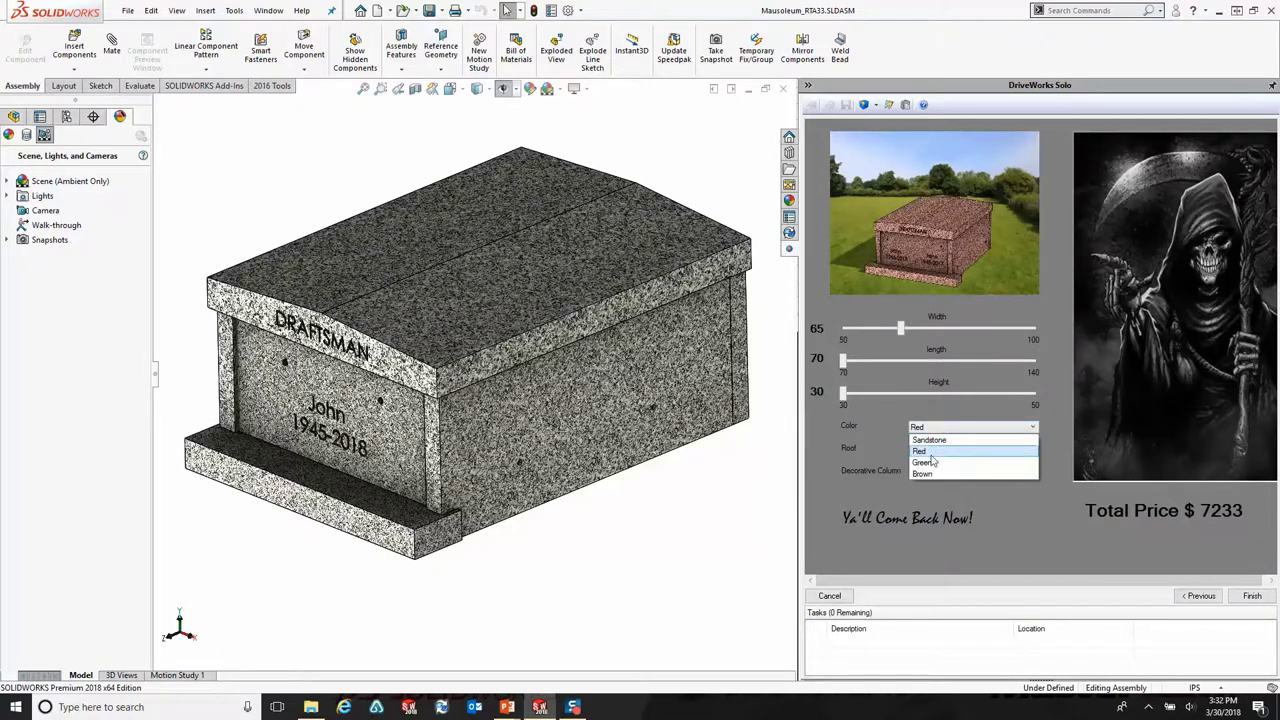
click(928, 465)
click(941, 430)
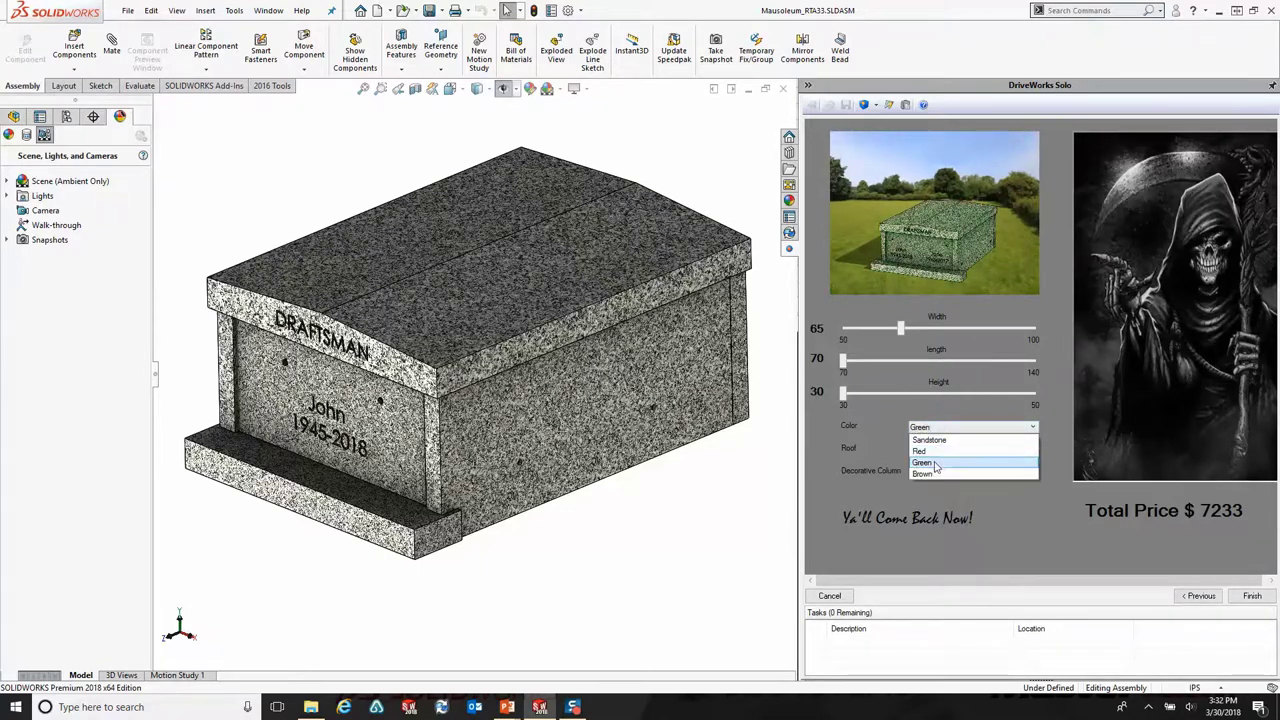
click(936, 452)
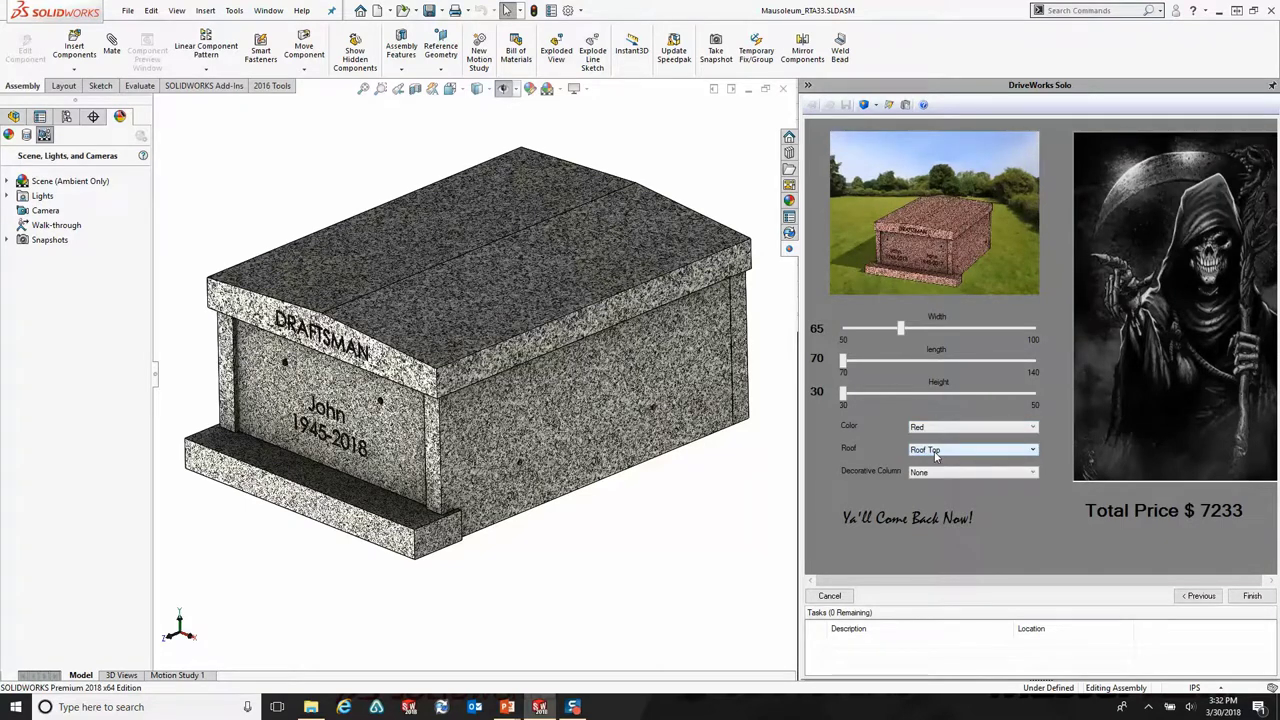
click(936, 452)
click(929, 472)
click(929, 474)
click(930, 495)
drag(843, 366, 932, 377)
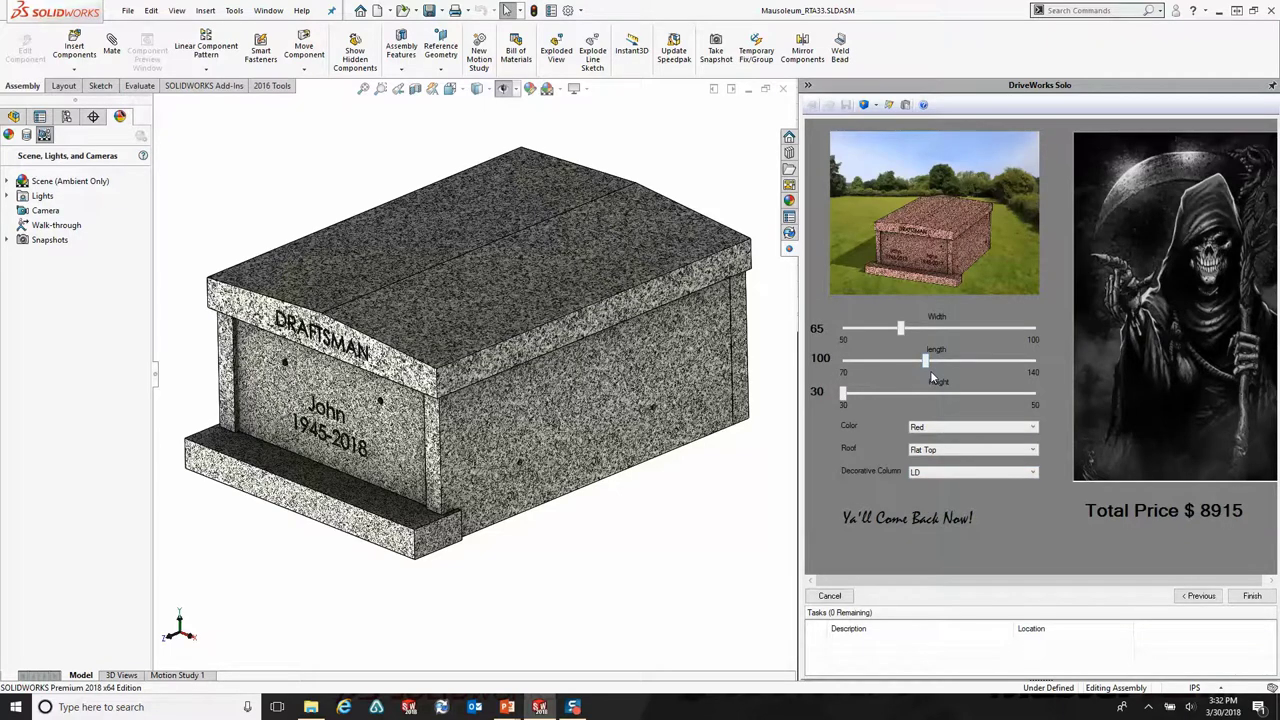
click(1209, 514)
click(864, 106)
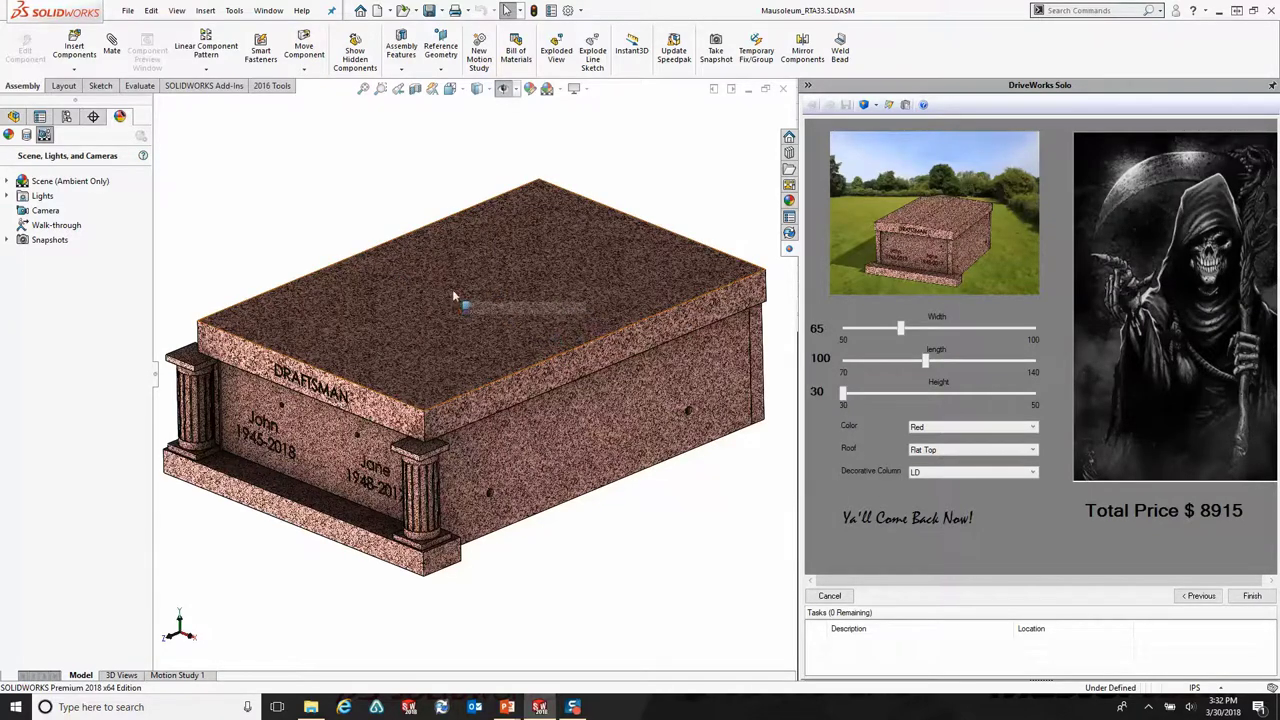
Step: Change length to 90, height to 34 and roof to Roof Top, then rebuild at $9861
drag(926, 362, 898, 363)
drag(843, 394, 881, 394)
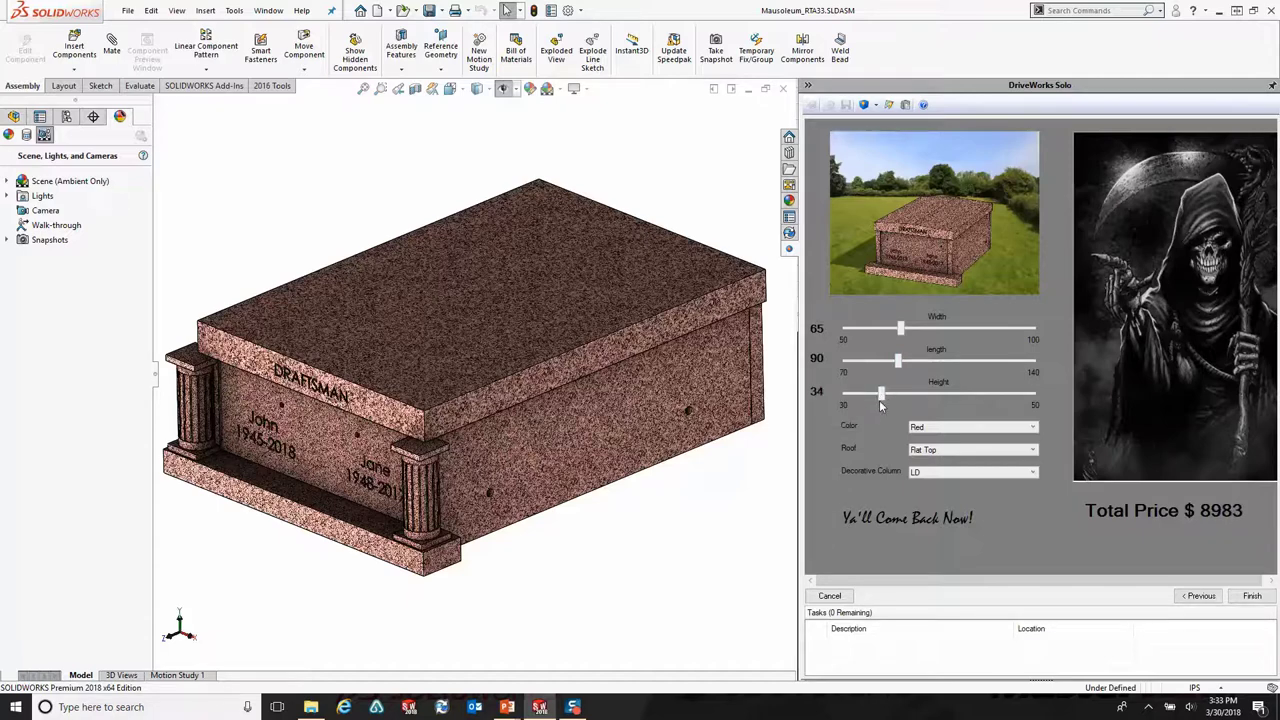
click(942, 451)
click(935, 472)
click(864, 105)
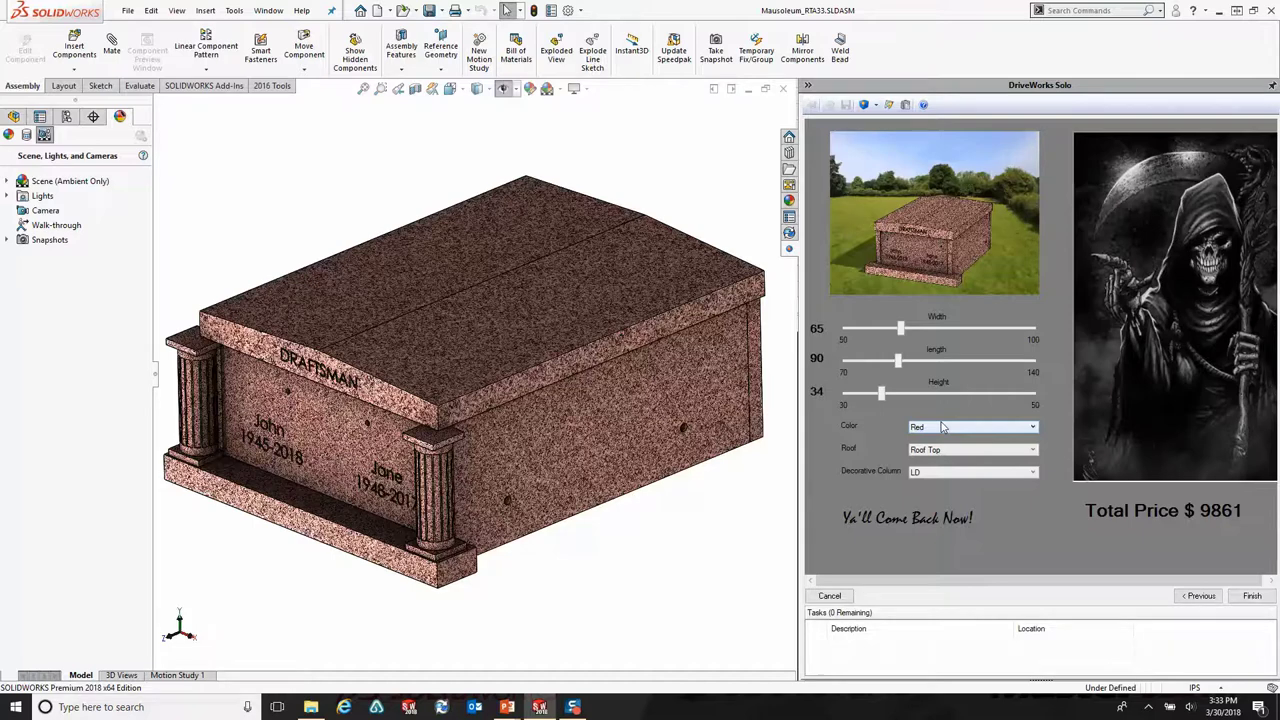
Step: Generate the Mausoleum drawings, finishing on the decorative Column Sheet
click(888, 106)
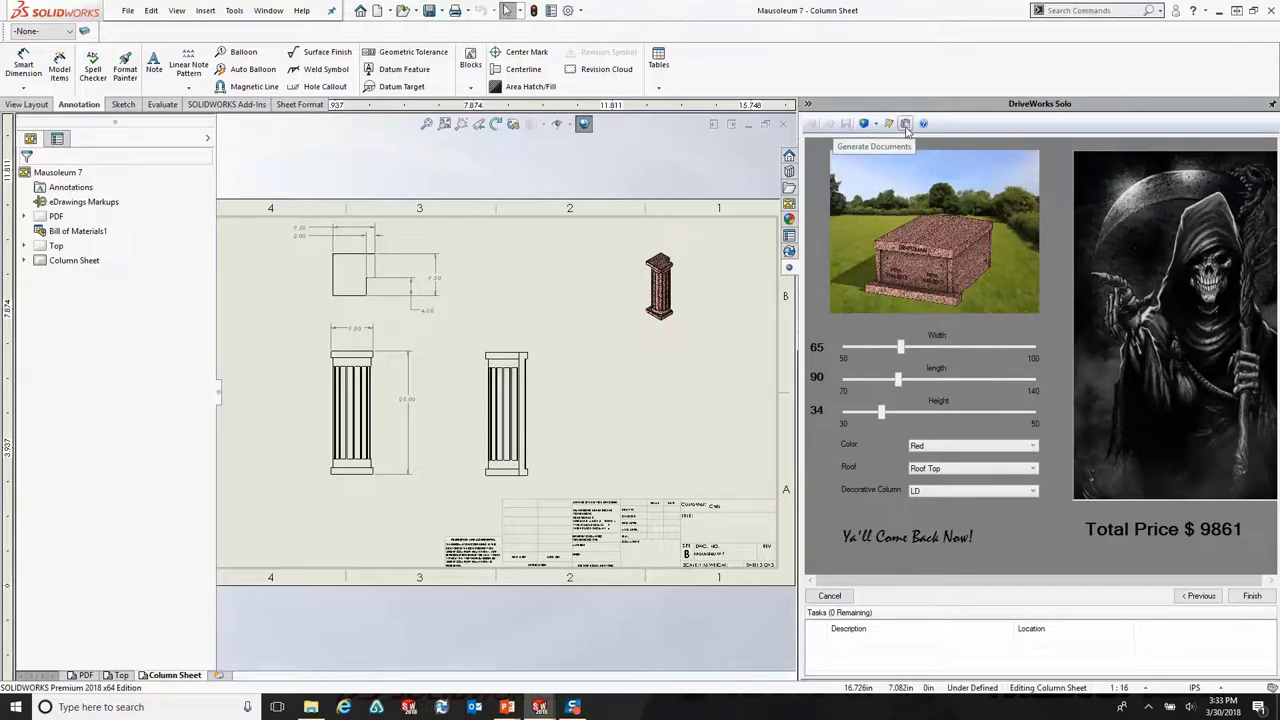
Step: Generate documents and preview the Quote, CoverLetter and nine-item BOM before closing the preview
click(905, 124)
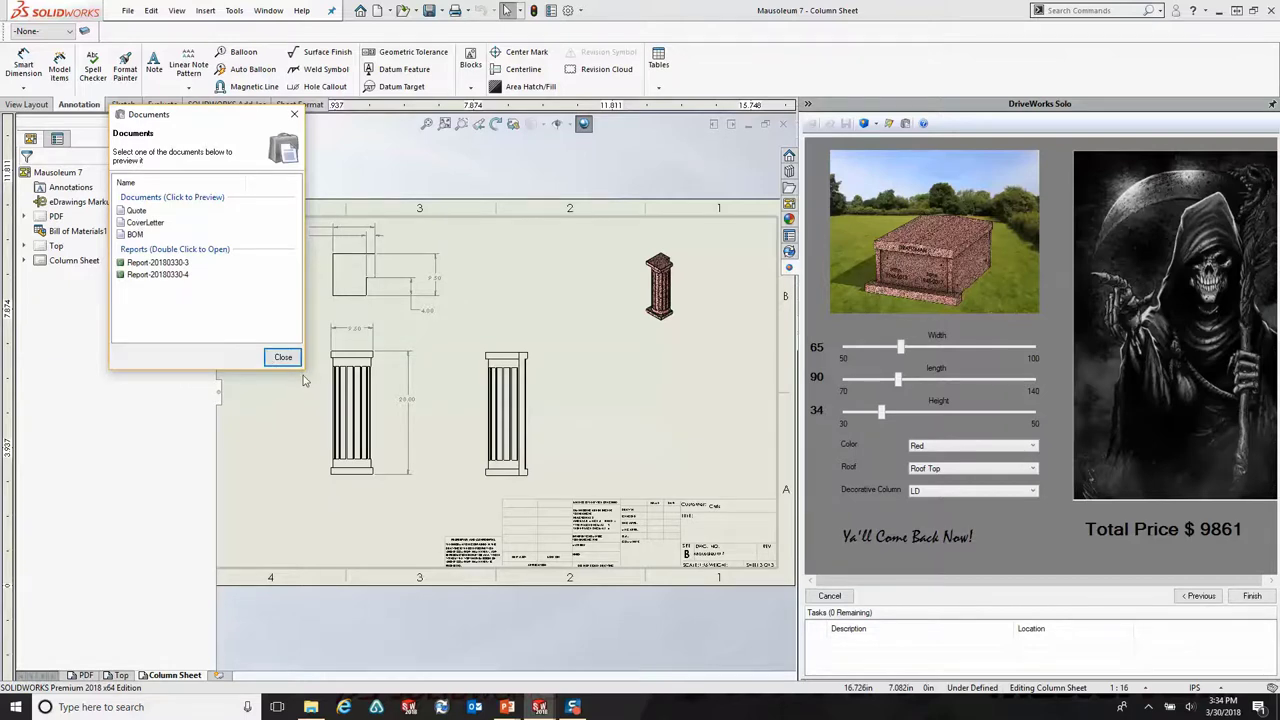
click(138, 211)
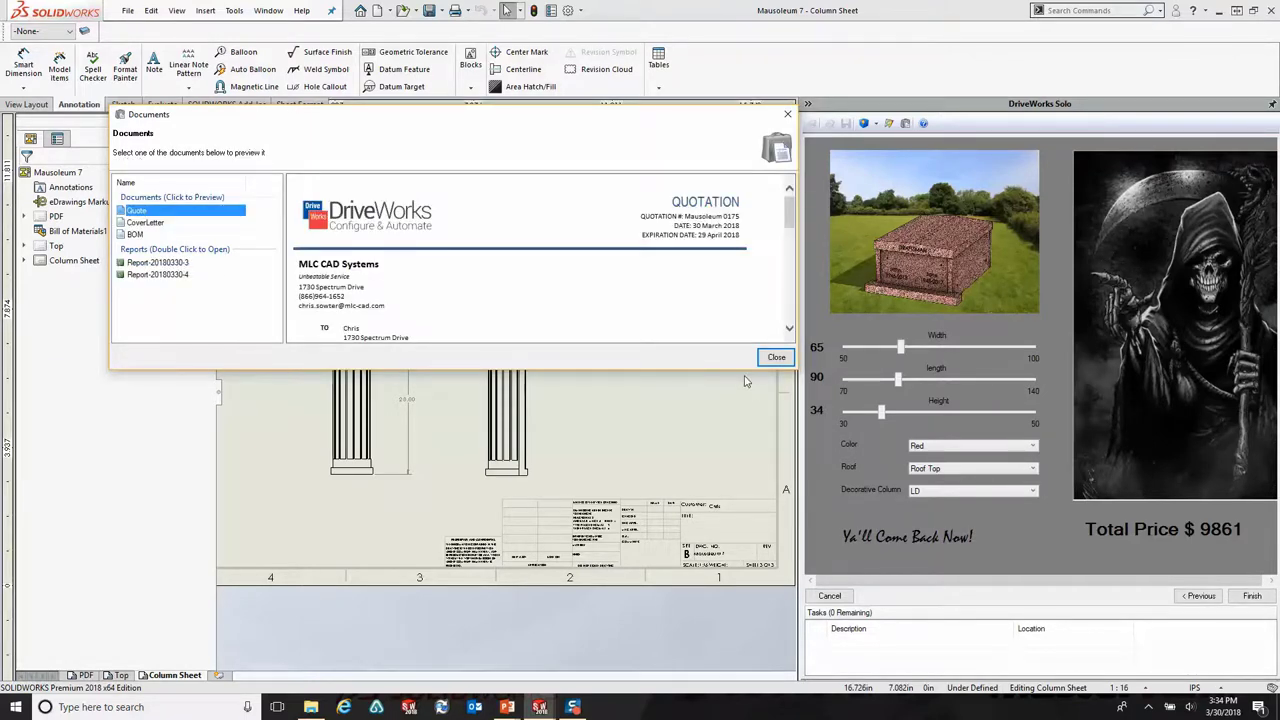
drag(744, 369, 742, 688)
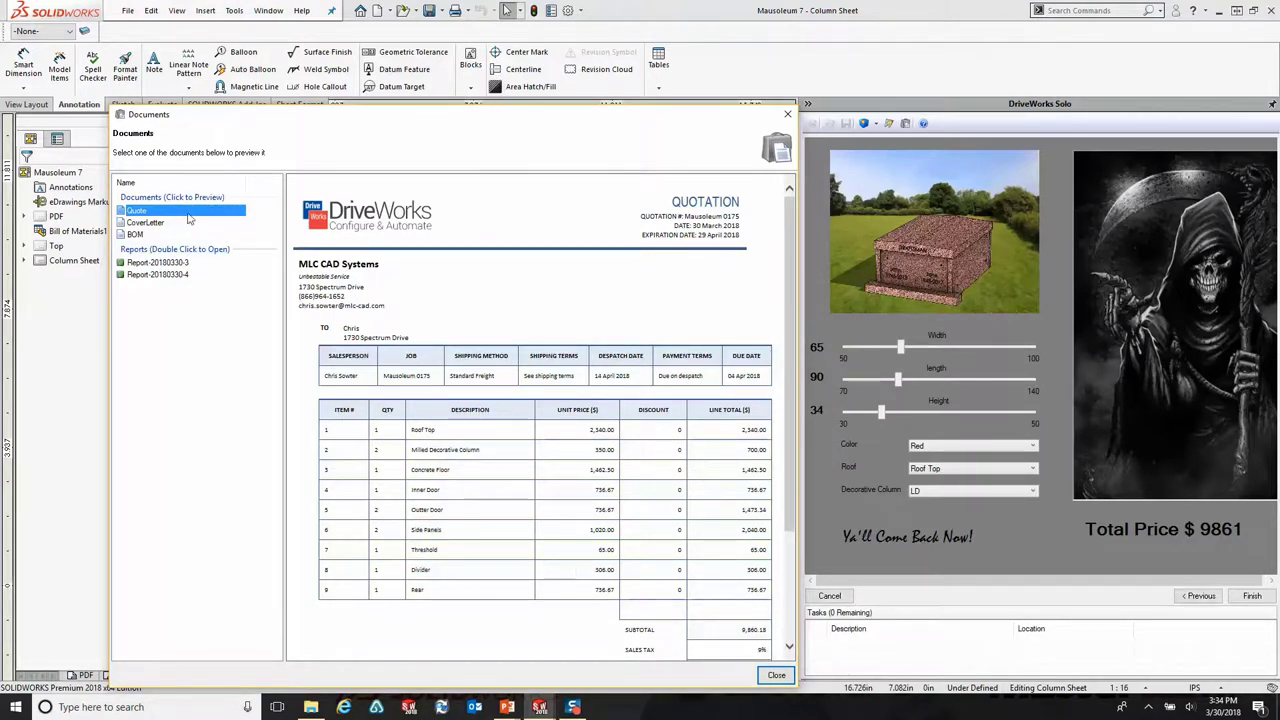
click(140, 222)
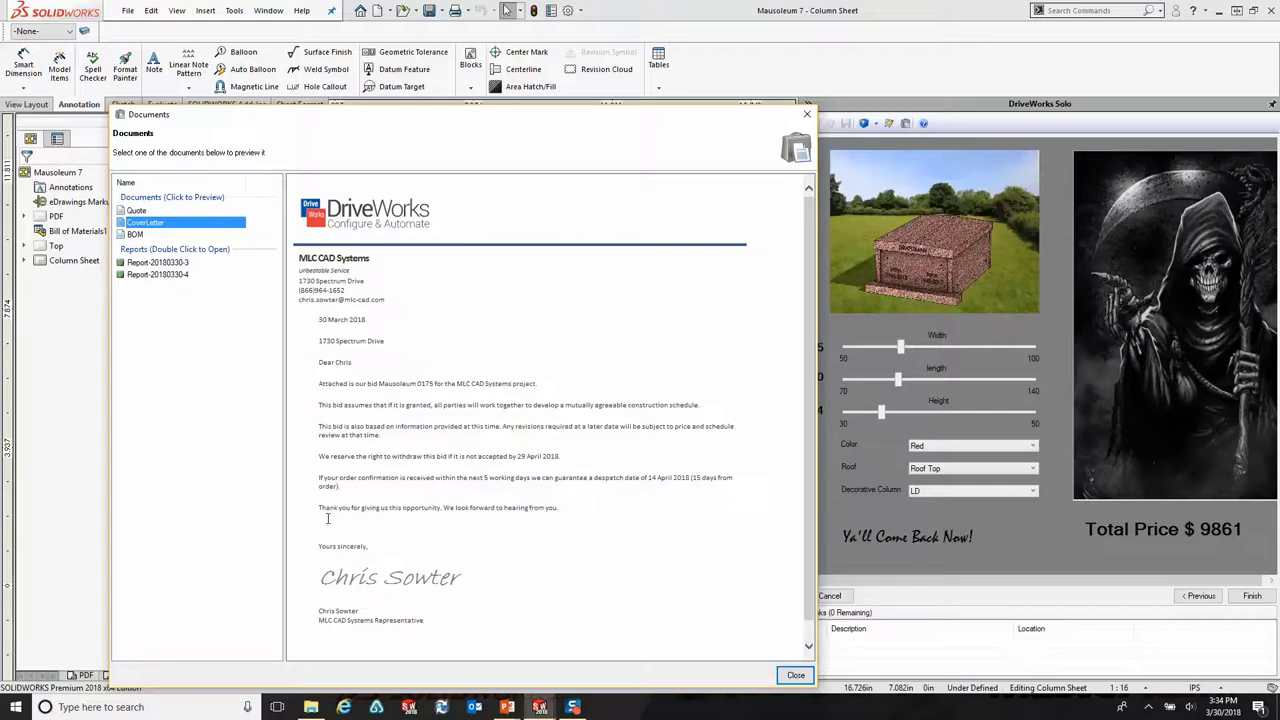
click(137, 234)
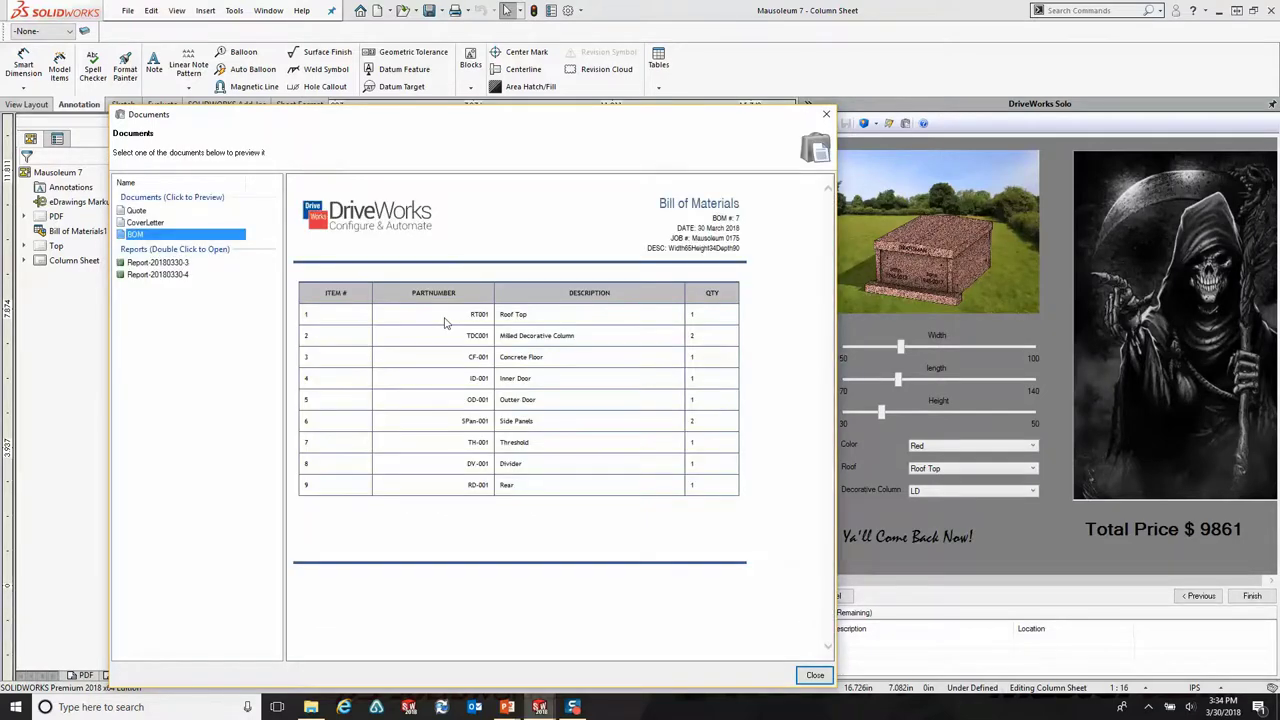
click(826, 114)
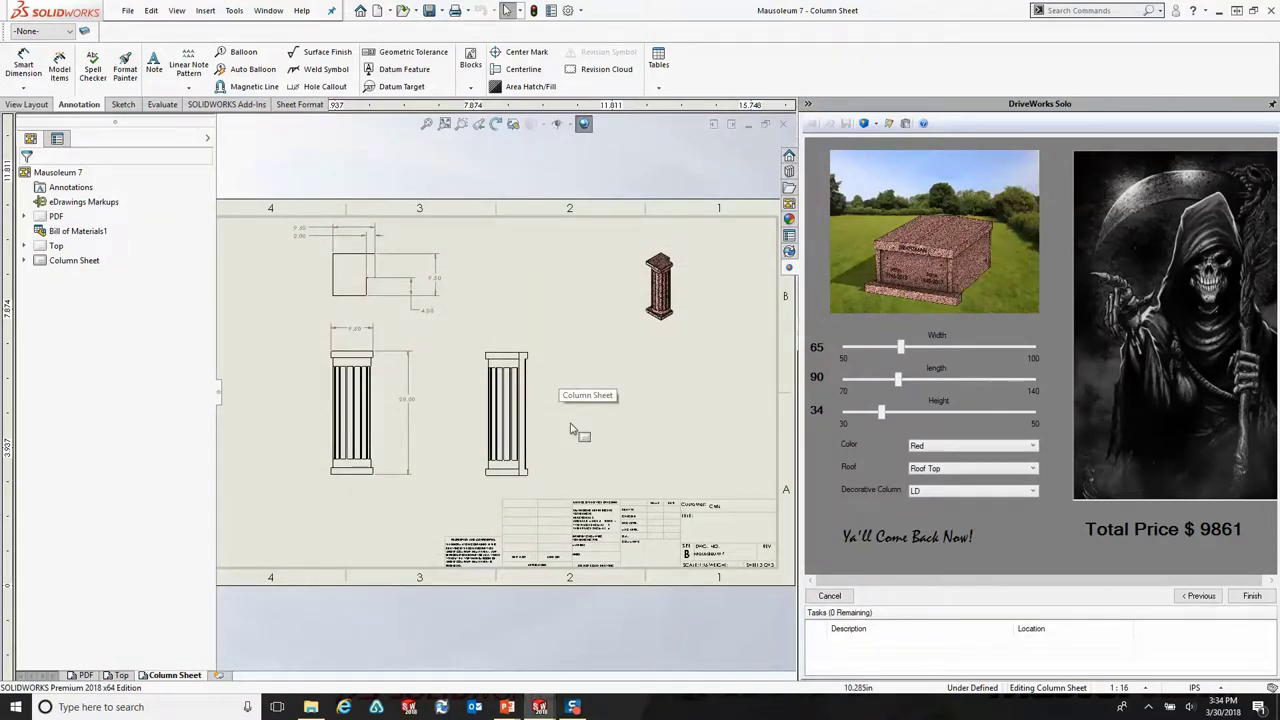
Step: Finish with all save options checked and bring the DriveWorks Solo results folder into view
click(1242, 597)
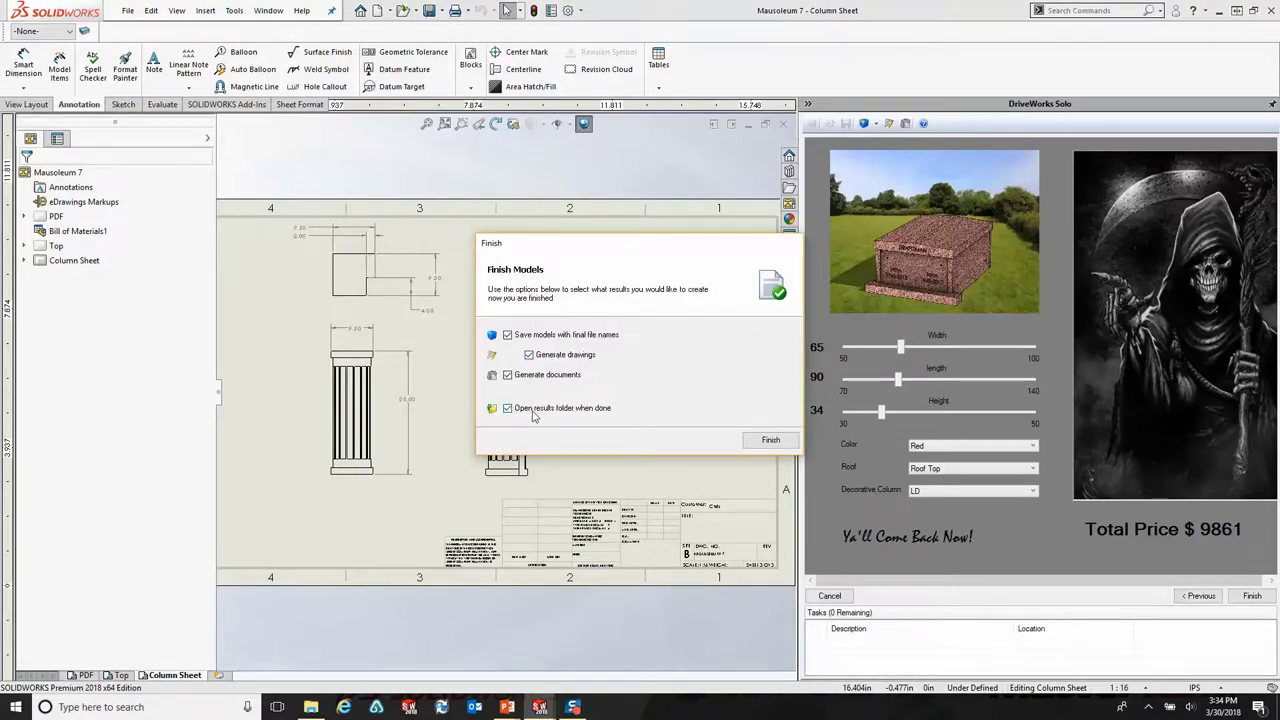
click(769, 442)
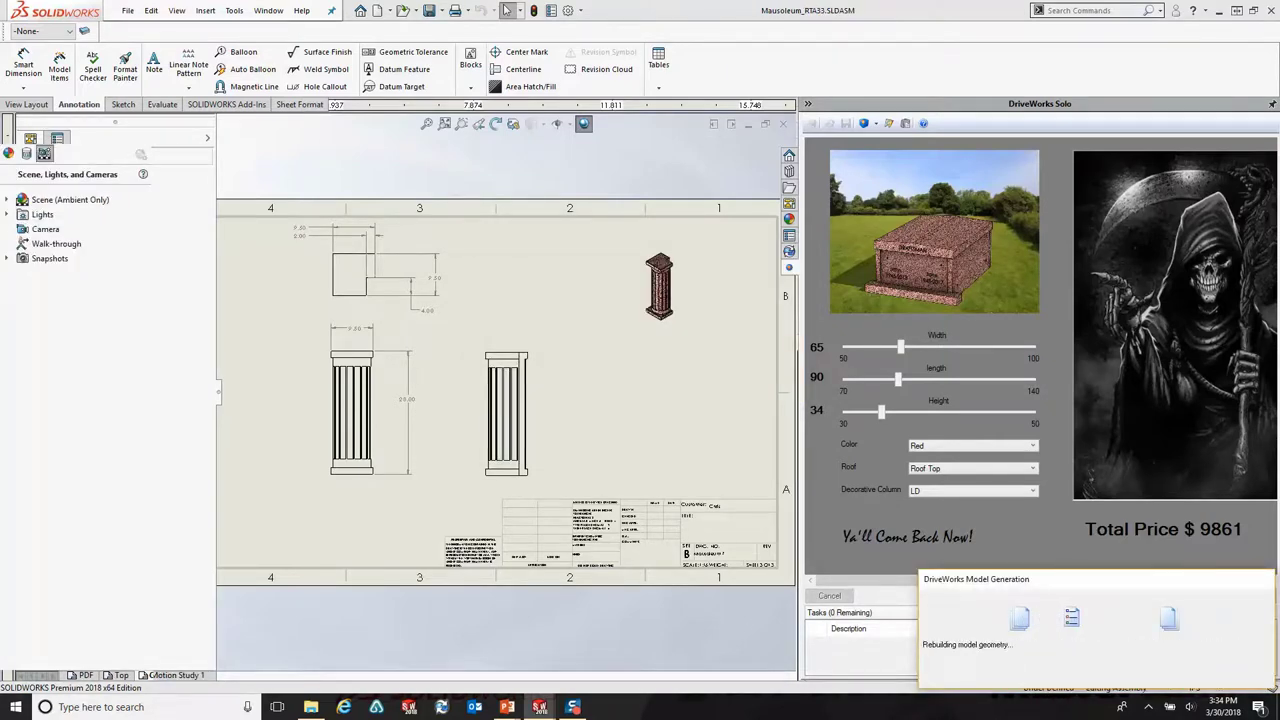
click(311, 707)
drag(669, 94, 606, 63)
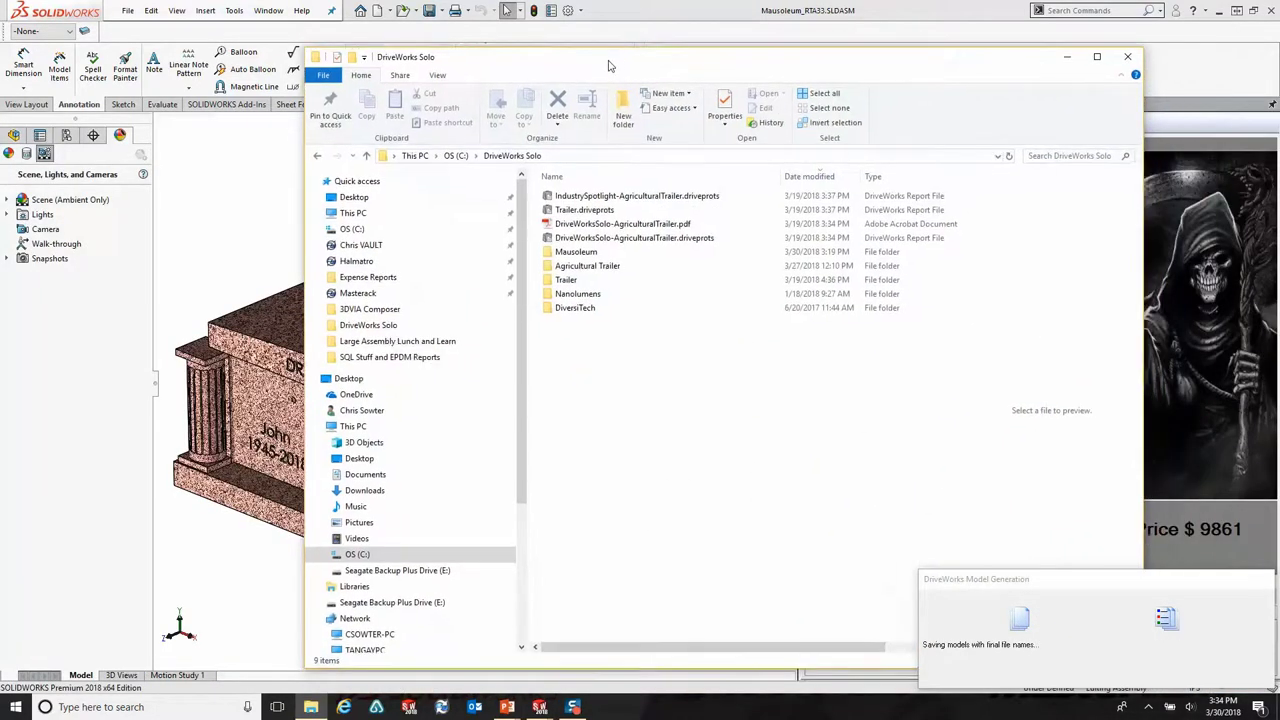
Step: Browse into Mausoleum > Results > Mausoleum 0175 in File Explorer, bringing that folder in front of Acrobat
click(573, 251)
double_click(573, 251)
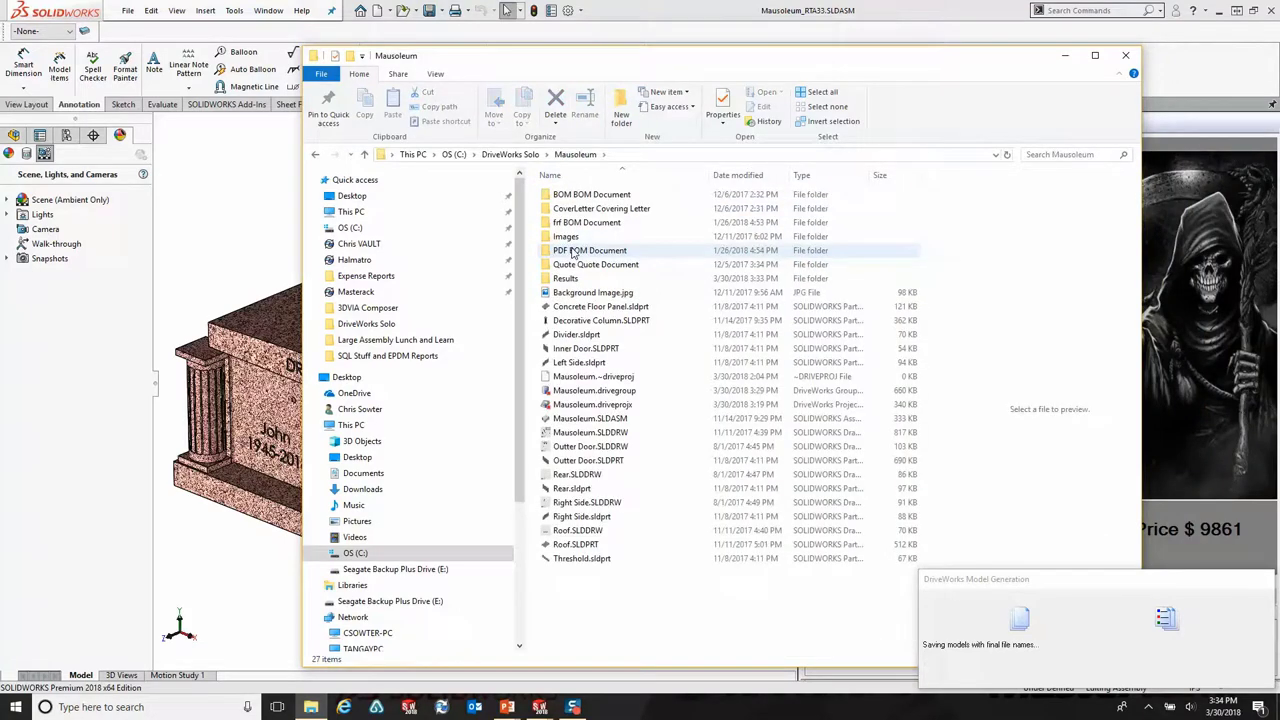
click(568, 280)
double_click(568, 280)
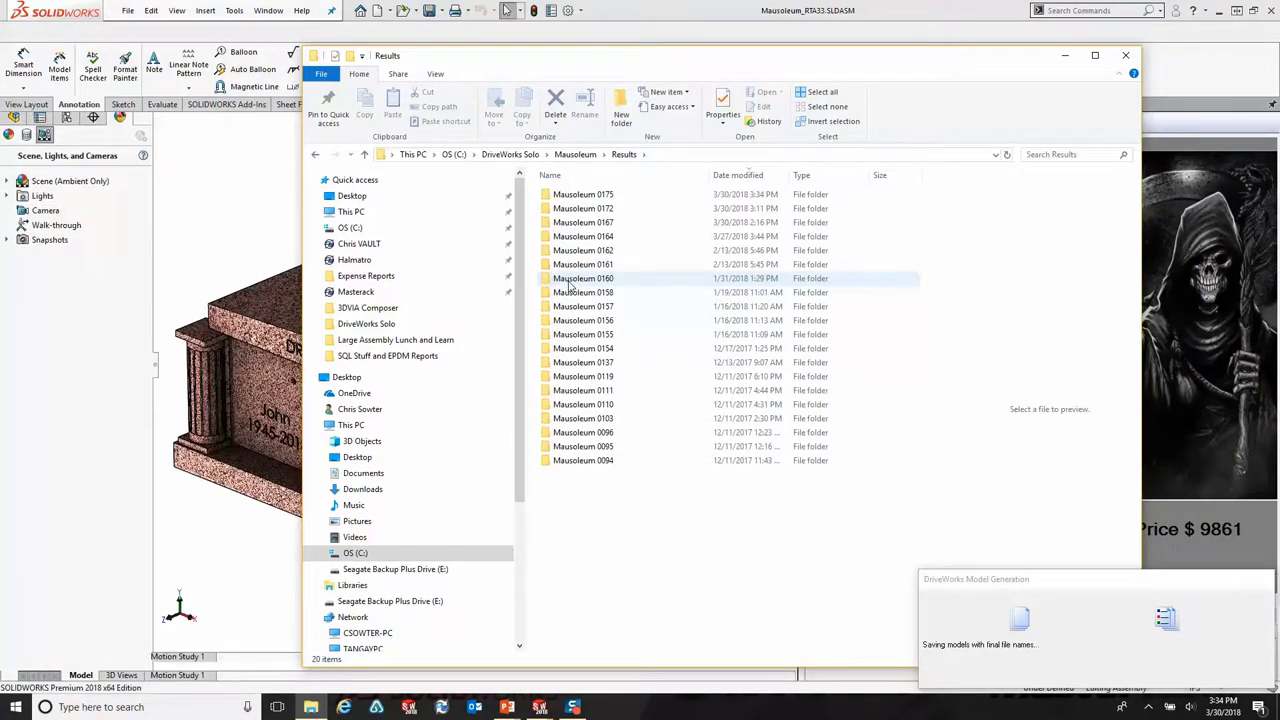
double_click(583, 198)
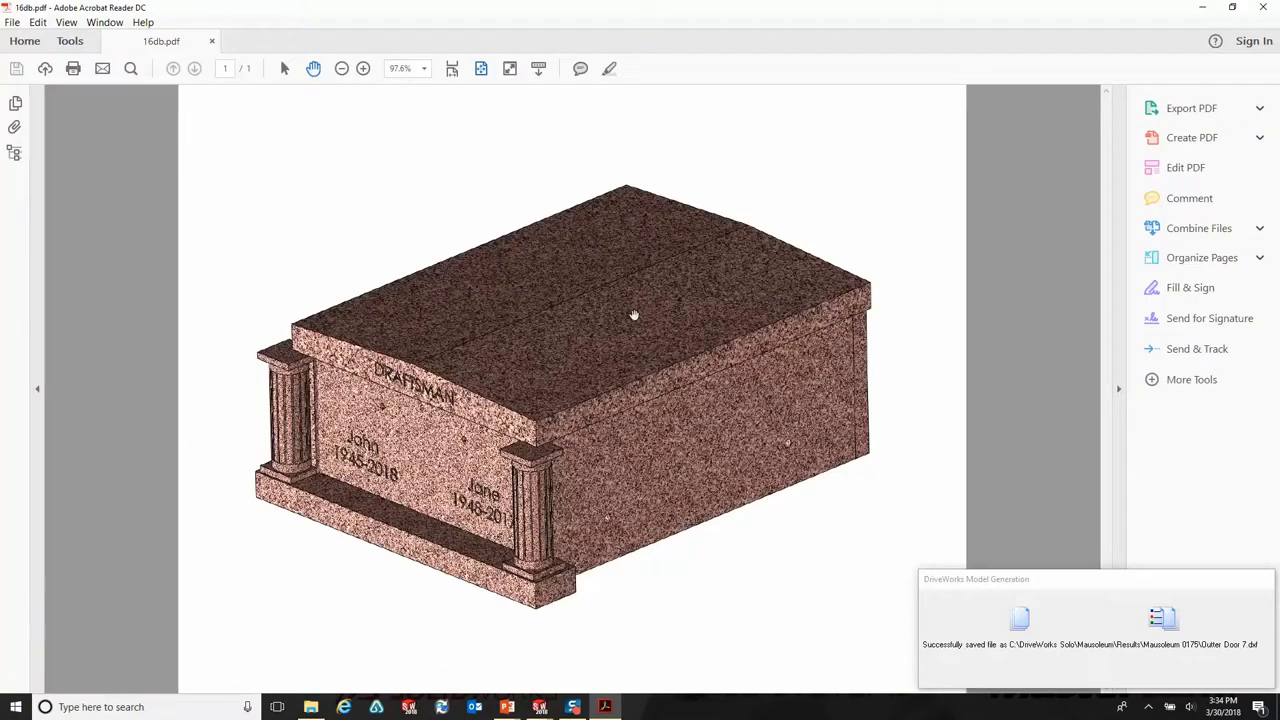
click(311, 707)
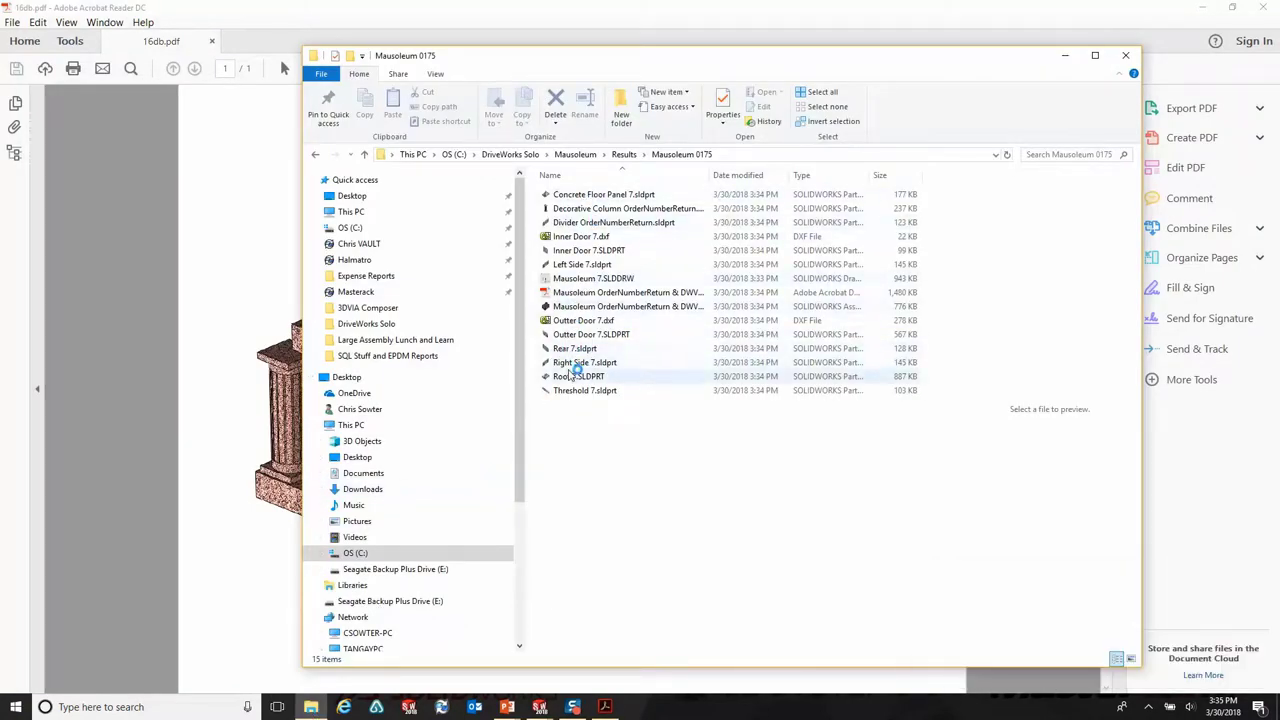